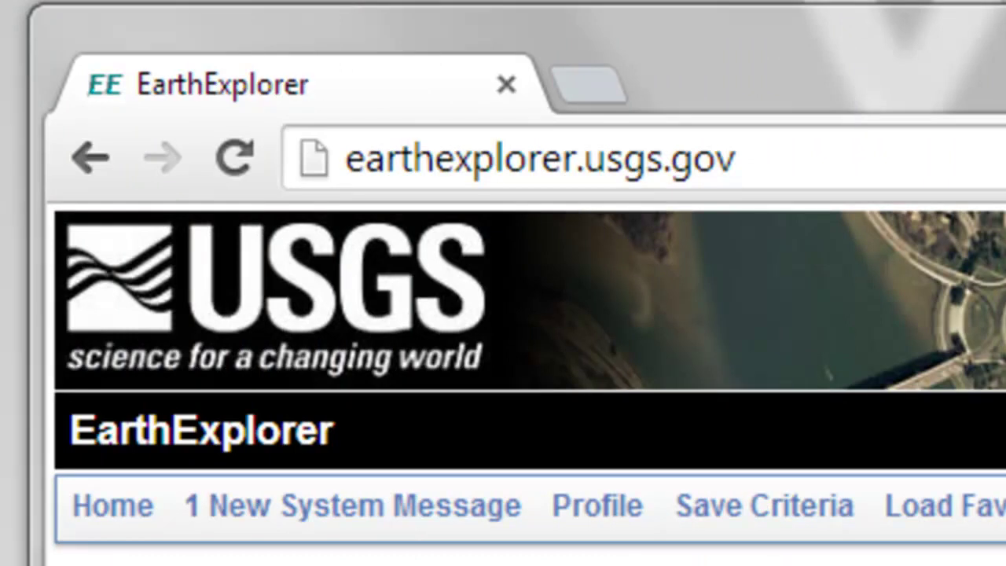
# - Select the L8 OLI/TIRS data set in the Landsat Archive category for the search
pyautogui.click(431, 533)
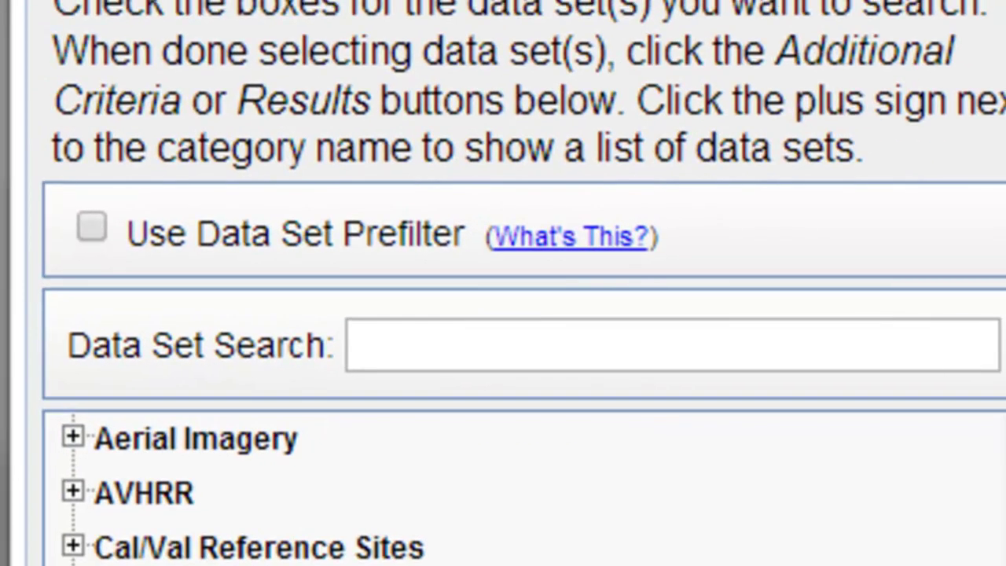
pyautogui.scroll(-4, 503, 283)
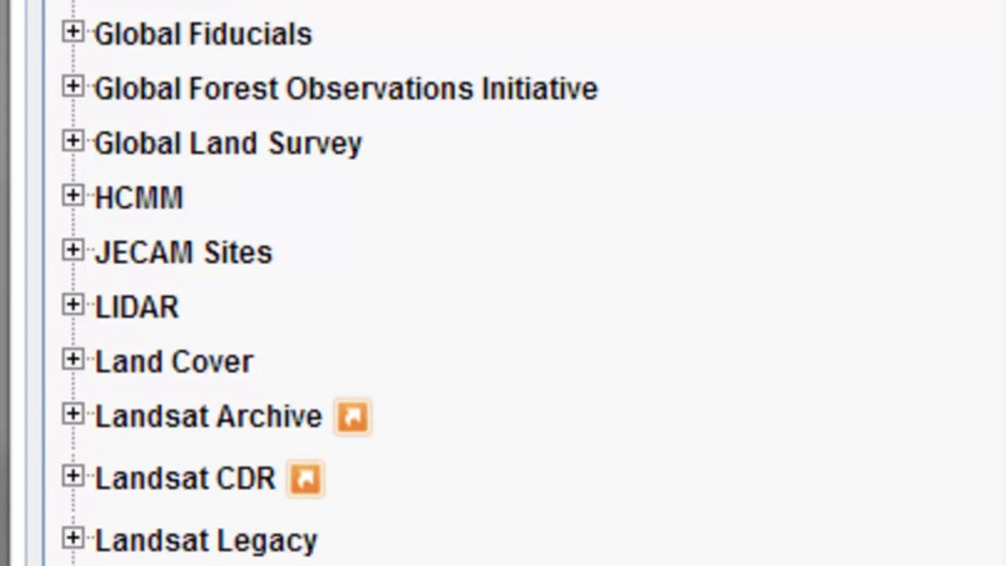
pyautogui.scroll(-3, 504, 283)
pyautogui.click(75, 179)
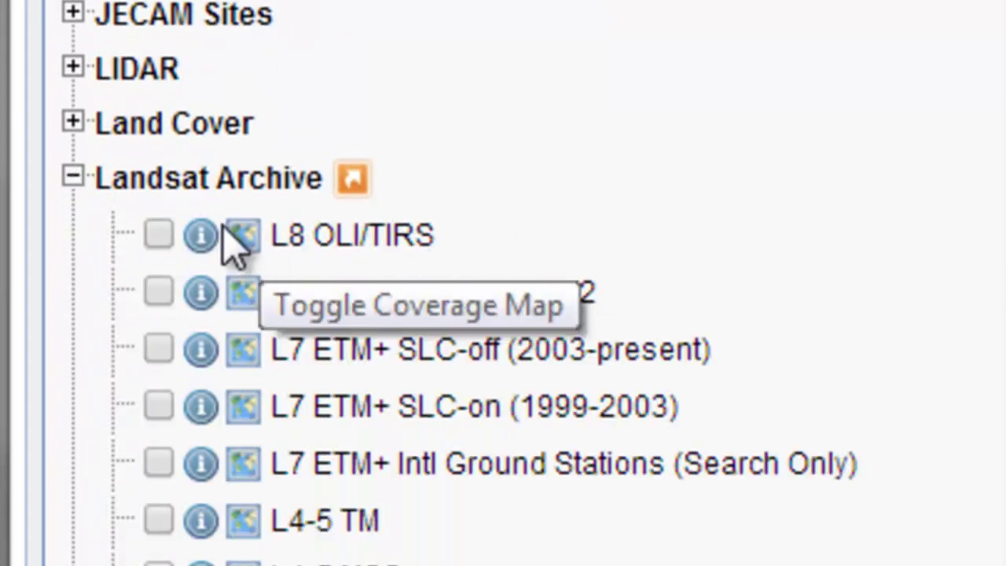
pyautogui.click(156, 234)
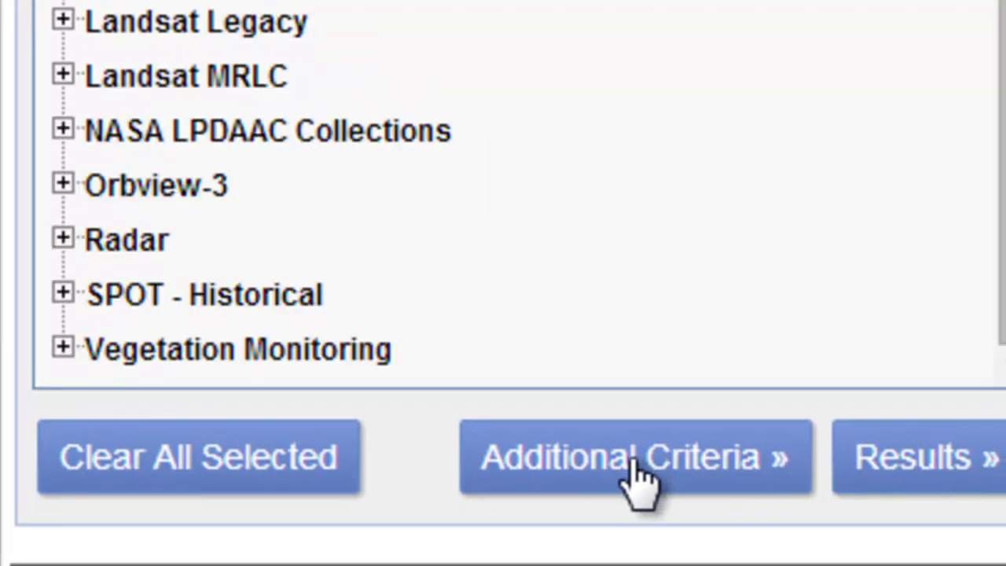
# - Restrict the Landsat search to WRS path 69 to 69, WRS row 11 to 11 and cloud cover less than 20%
pyautogui.click(639, 475)
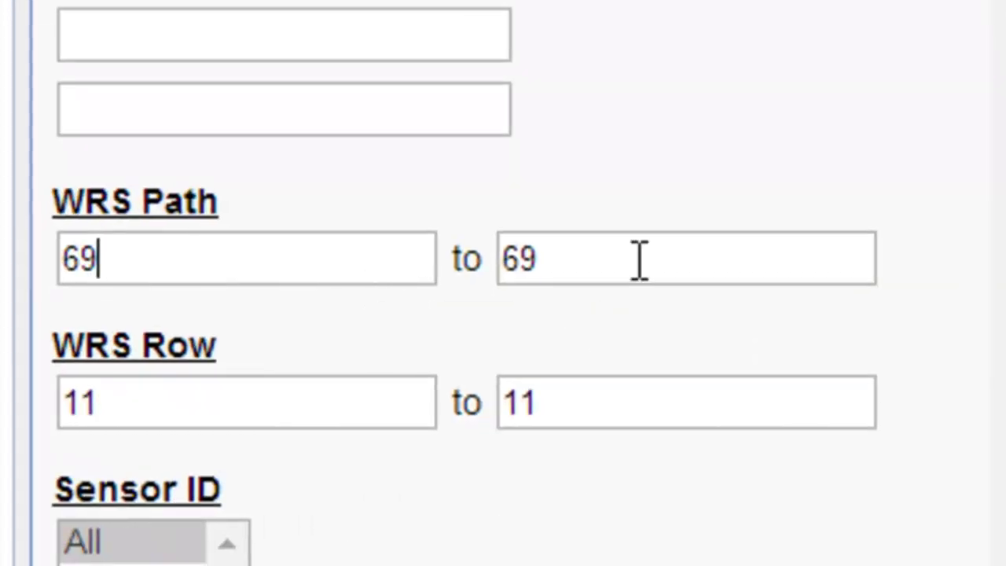
pyautogui.click(639, 260)
pyautogui.click(293, 406)
pyautogui.click(586, 414)
pyautogui.moveTo(999, 6); pyautogui.dragTo(978, 492)
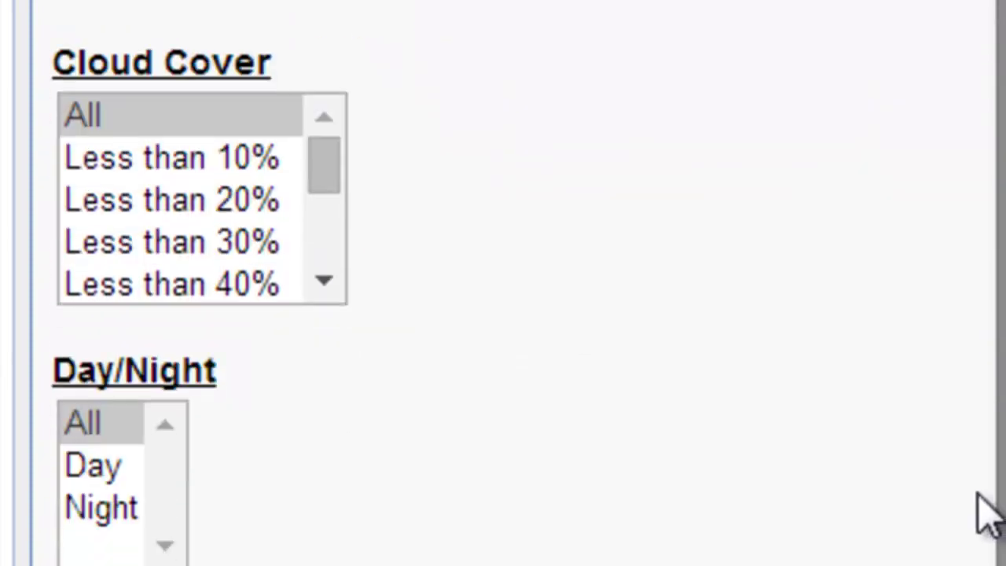
pyautogui.click(182, 208)
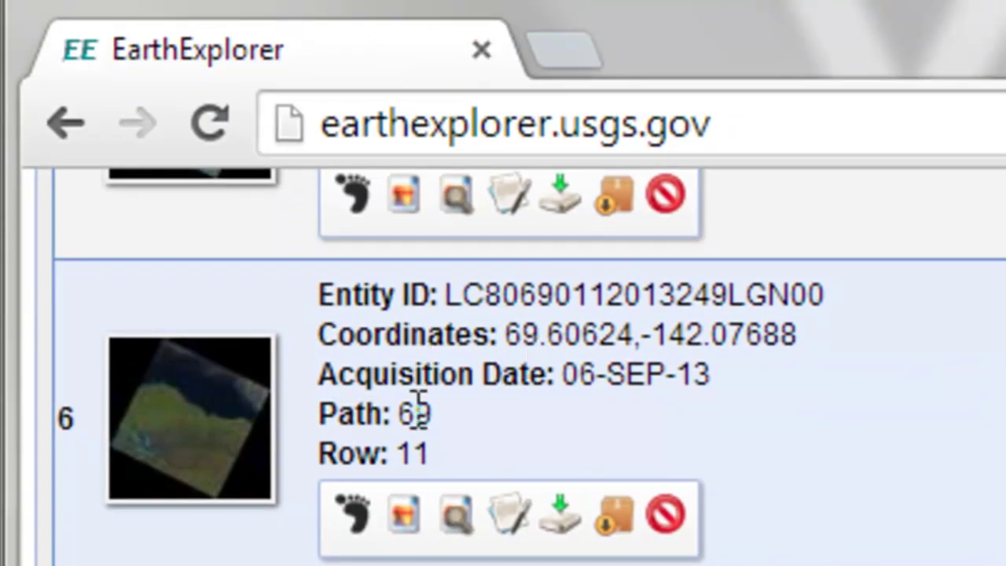
pyautogui.click(352, 515)
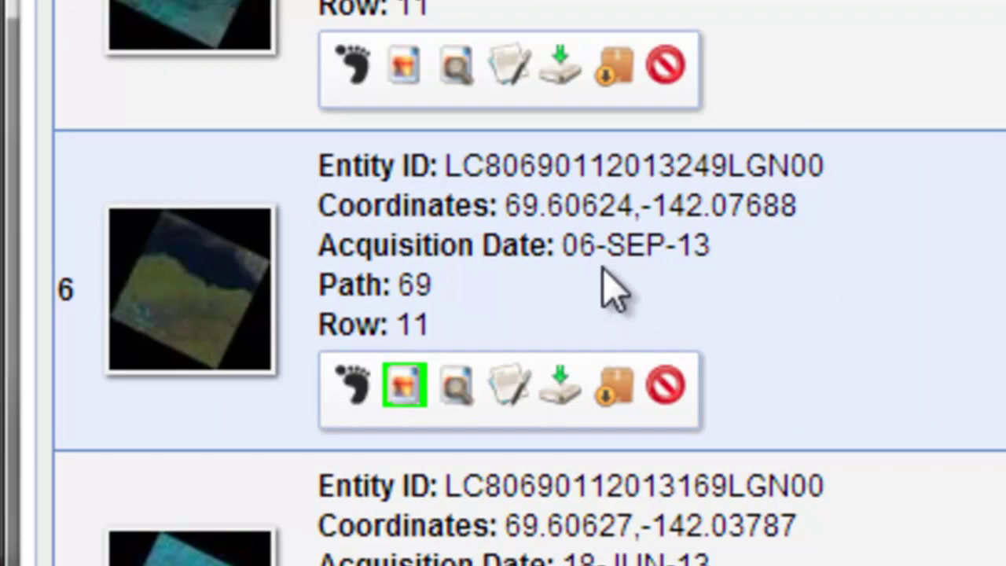
pyautogui.click(559, 394)
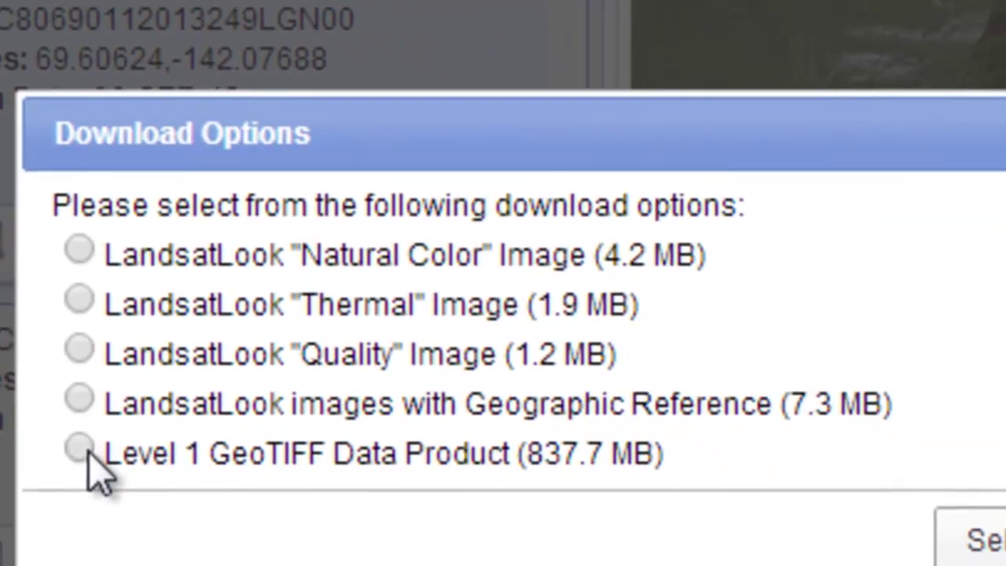
pyautogui.click(85, 449)
# - Return to the search criteria and define the search area from the current map extent
pyautogui.moveTo(680, 148); pyautogui.dragTo(675, 0)
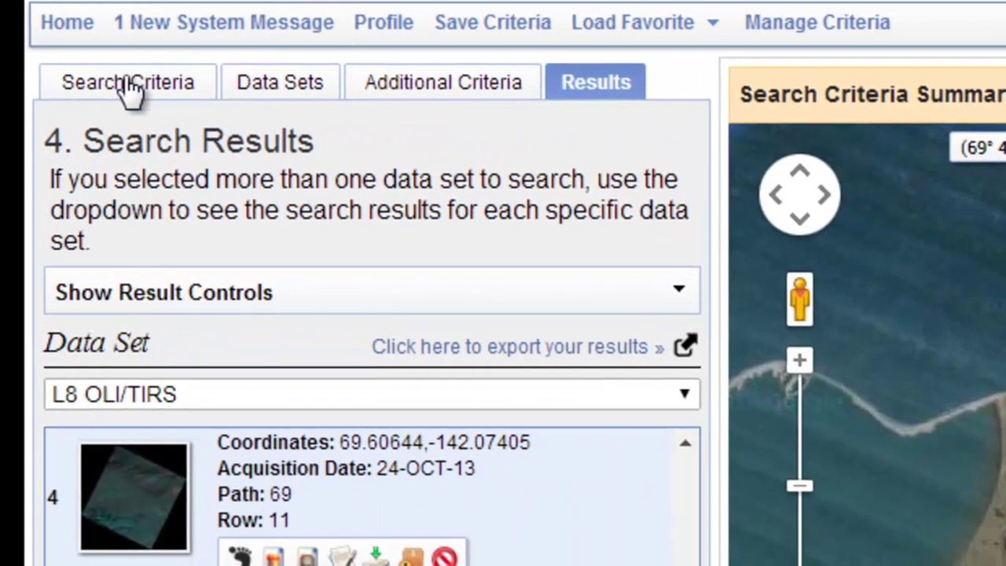
pyautogui.click(125, 81)
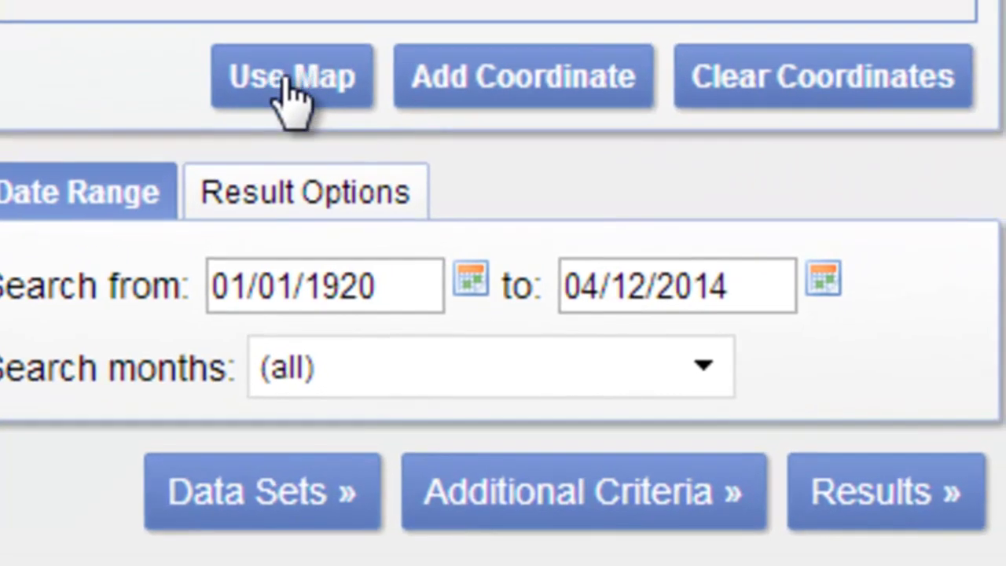
pyautogui.click(284, 78)
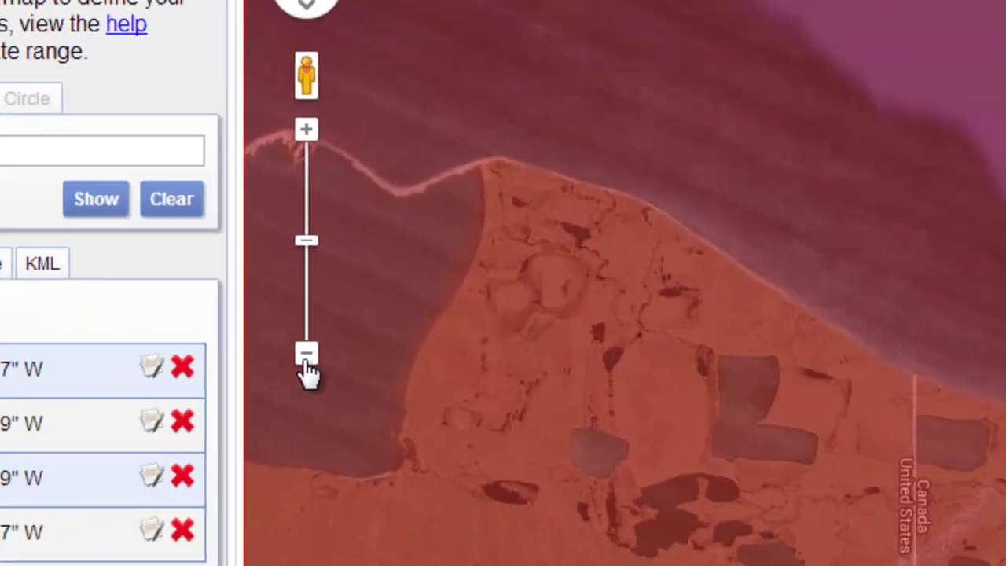
pyautogui.click(289, 365)
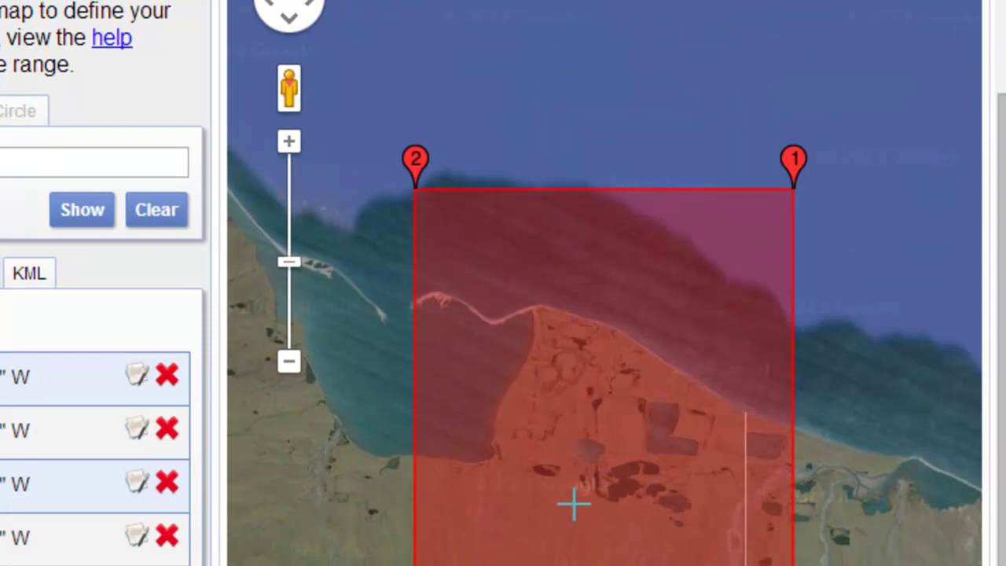
# - Go back to the data set selection and expand the Aerial Imagery category
pyautogui.moveTo(1004, 324); pyautogui.dragTo(1001, 184)
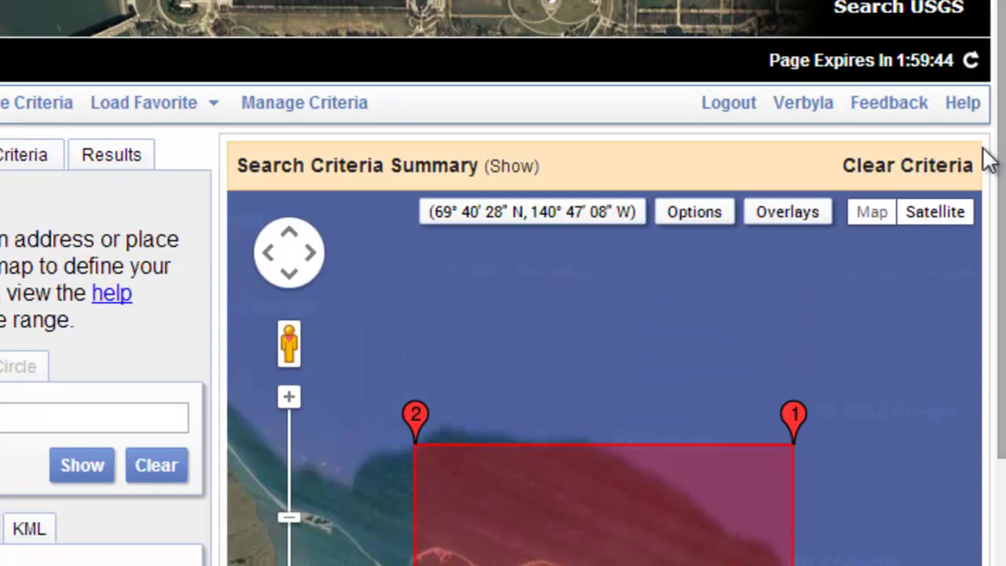
pyautogui.click(66, 139)
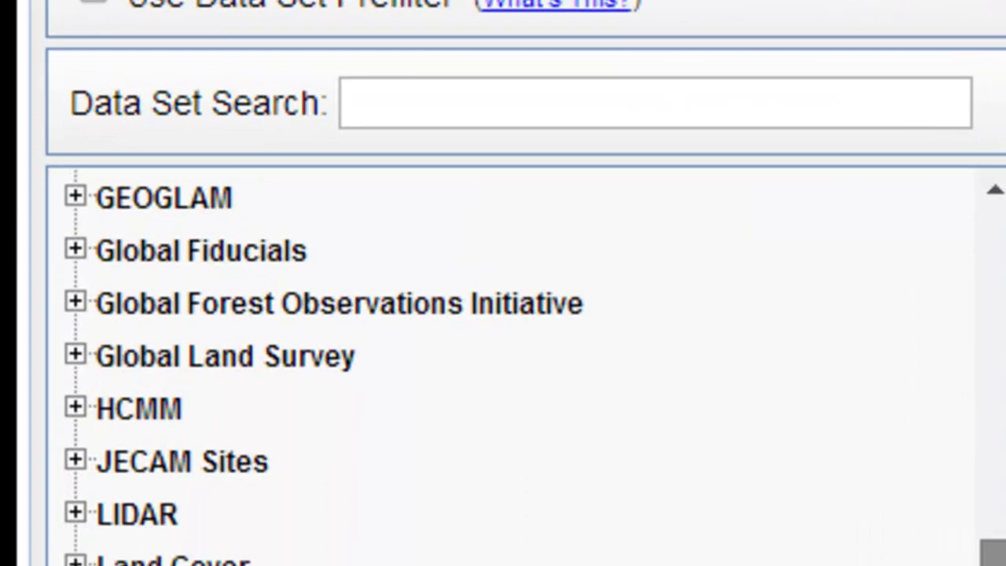
pyautogui.moveTo(654, 565); pyautogui.dragTo(653, 429)
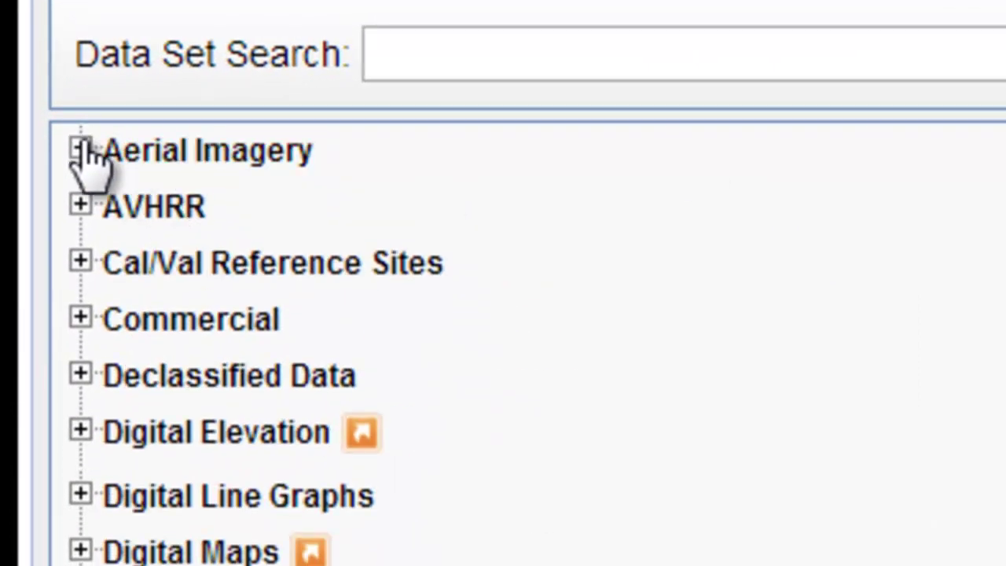
pyautogui.click(81, 149)
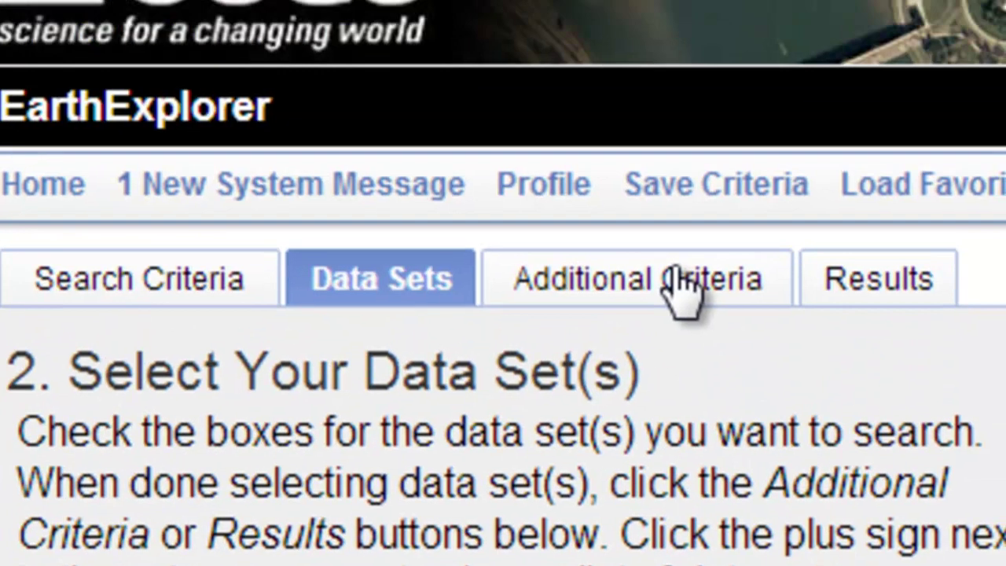
# - Limit the aerial photo search to the Infrared (Color) image type in the additional criteria
pyautogui.click(681, 284)
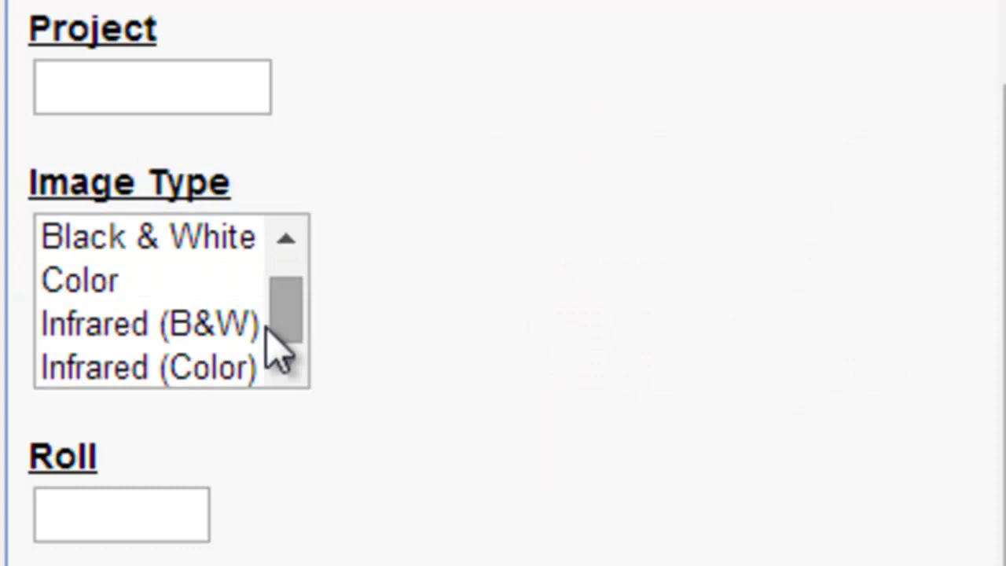
pyautogui.moveTo(288, 320); pyautogui.dragTo(287, 275)
pyautogui.click(287, 368)
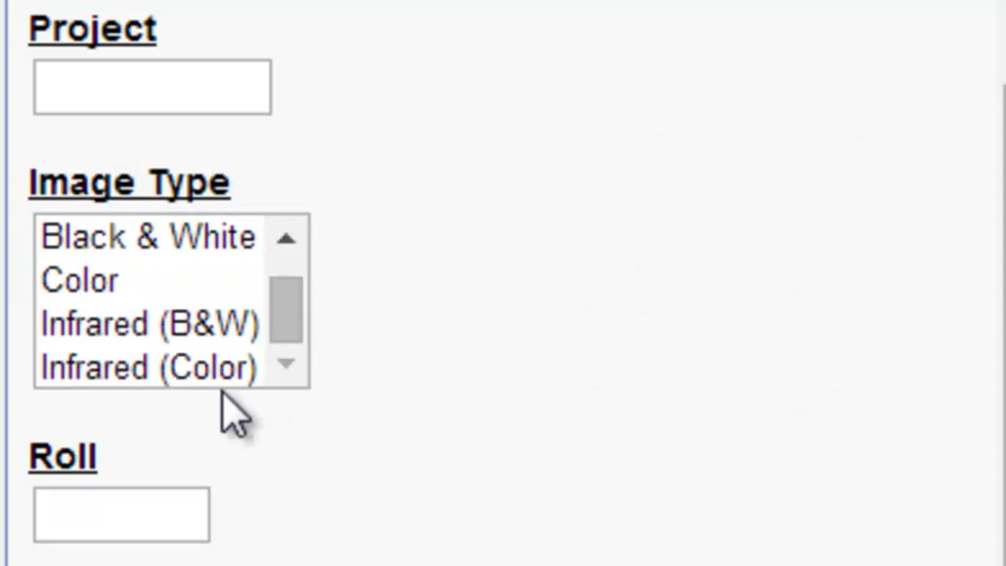
pyautogui.click(110, 369)
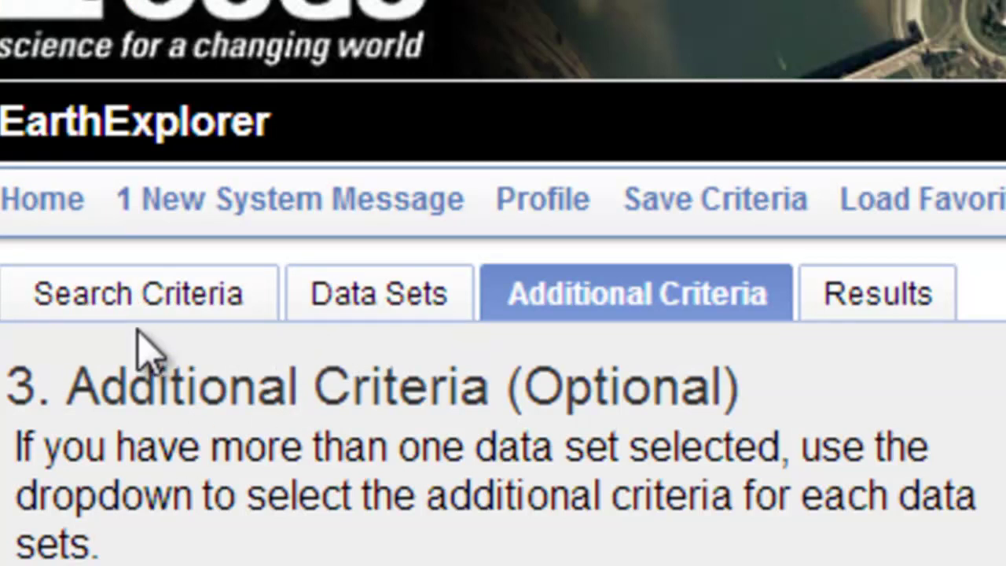
# - Set the search dates to 01/01/1970 through 12/12/1979, limit the months to July, August and September, and run the search
pyautogui.click(150, 289)
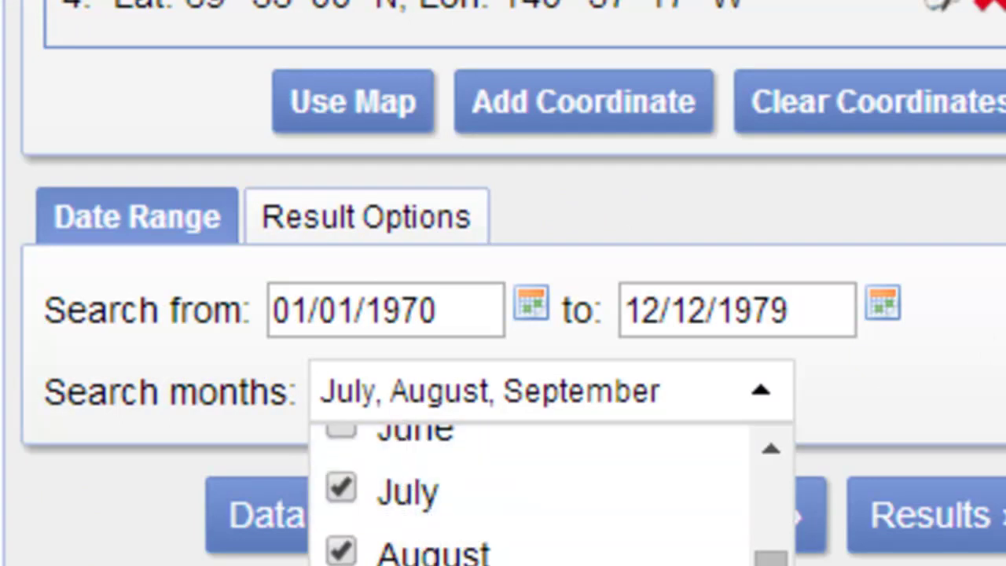
pyautogui.click(941, 512)
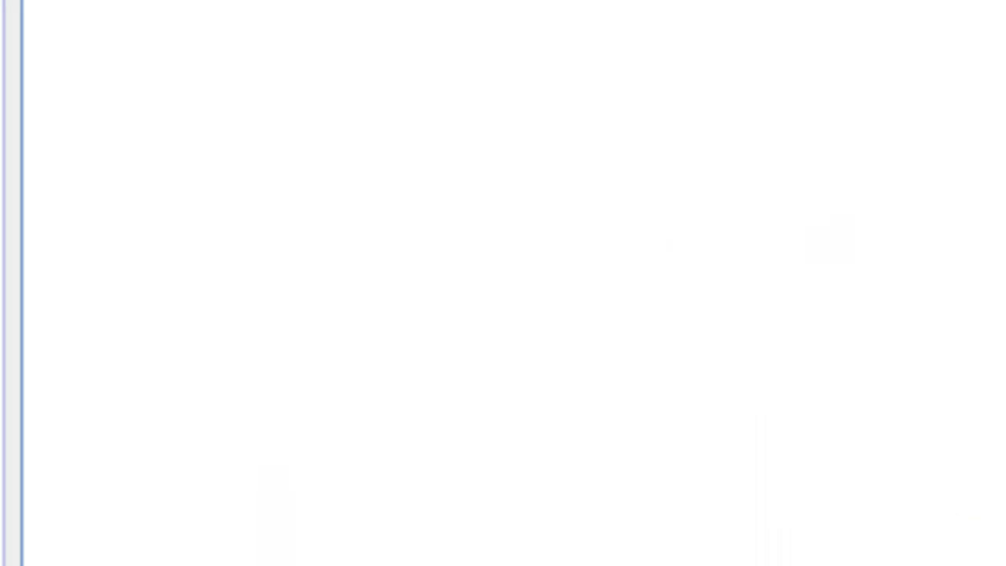
pyautogui.scroll(-5, 514, 283)
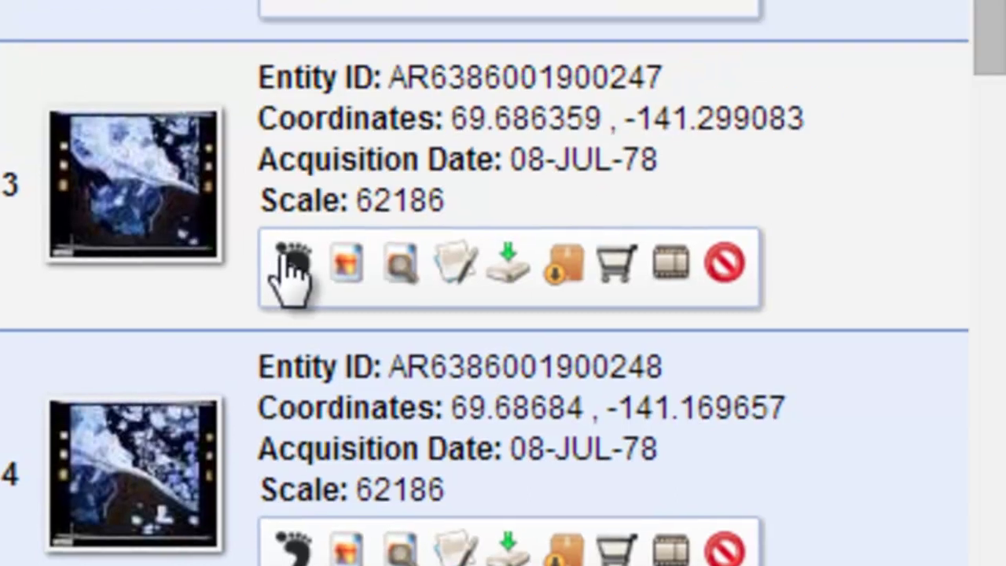
pyautogui.click(336, 246)
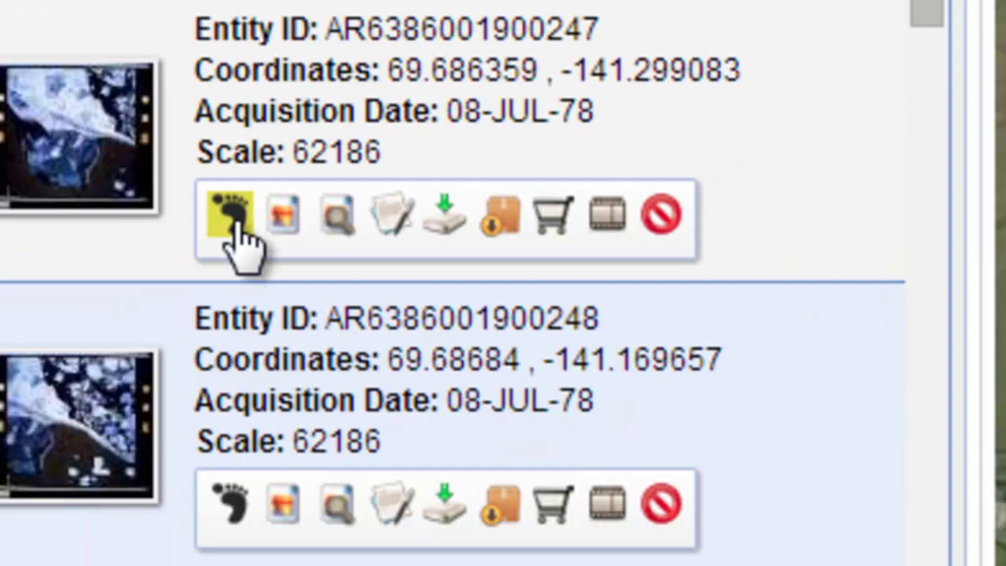
pyautogui.click(338, 173)
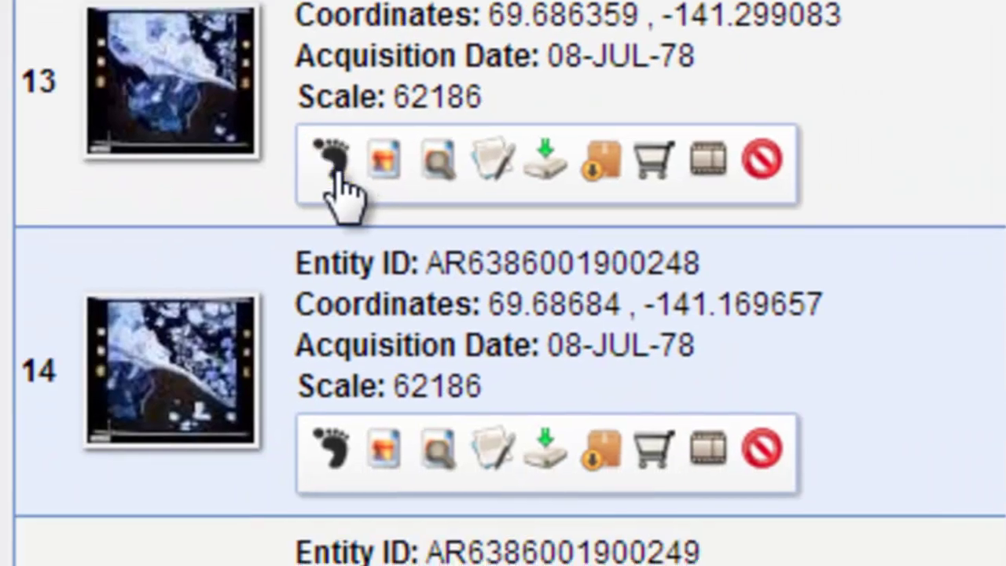
pyautogui.click(331, 463)
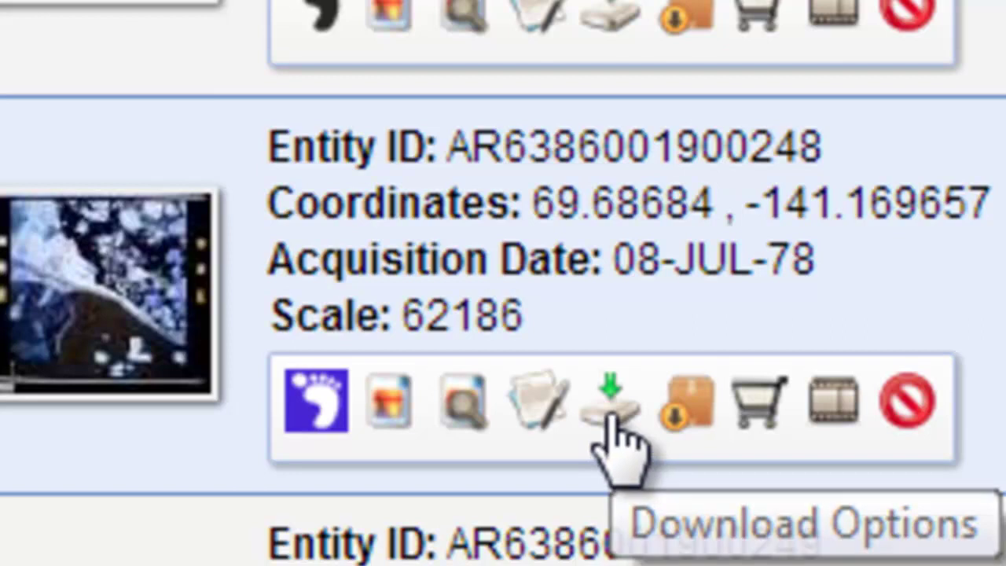
pyautogui.click(609, 417)
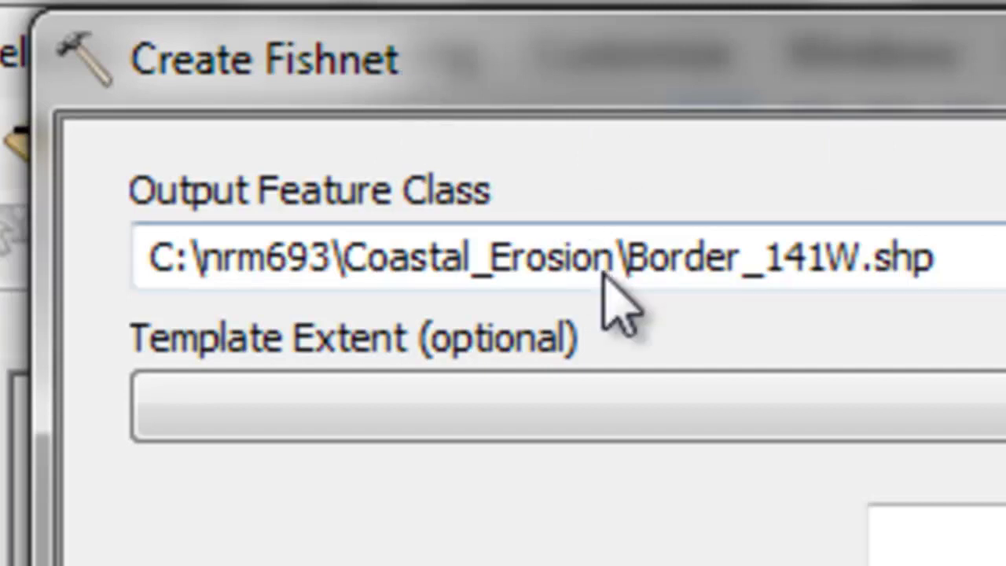
# - In ArcMap's Create Fishnet tool, with output Border_141W.shp, set the X coordinates of the fishnet origin and the Y-axis to -141
pyautogui.moveTo(987, 263); pyautogui.dragTo(610, 233)
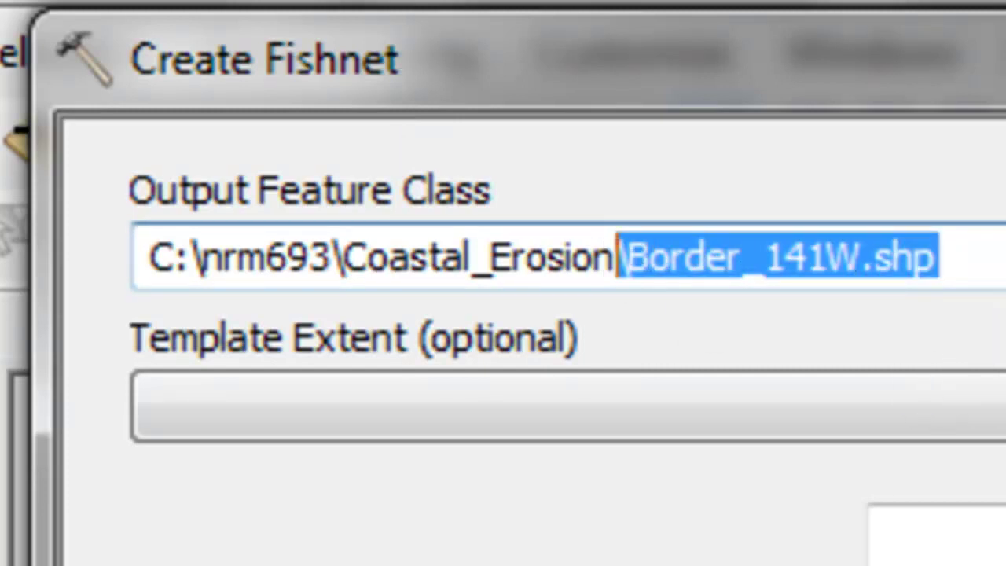
pyautogui.click(975, 258)
pyautogui.scroll(-5, 535, 338)
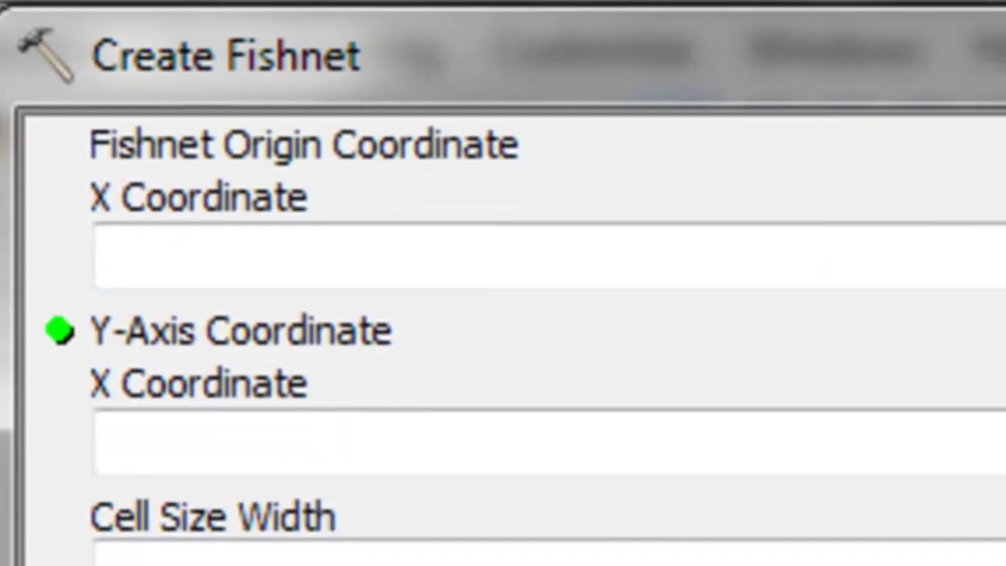
pyautogui.click(881, 255)
pyautogui.write('-141')
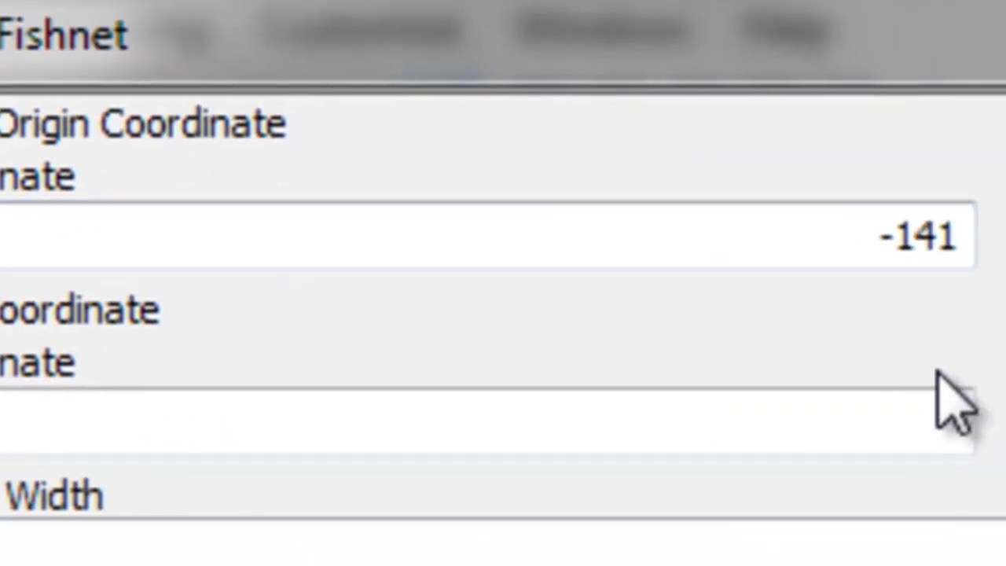
pyautogui.click(917, 400)
pyautogui.write('-141')
# - Set the fishnet origin's Y coordinate to 67 and the Y-axis Y coordinate to 77
pyautogui.click(907, 220)
pyautogui.write('67')
pyautogui.click(838, 323)
pyautogui.click(857, 349)
pyautogui.write('77')
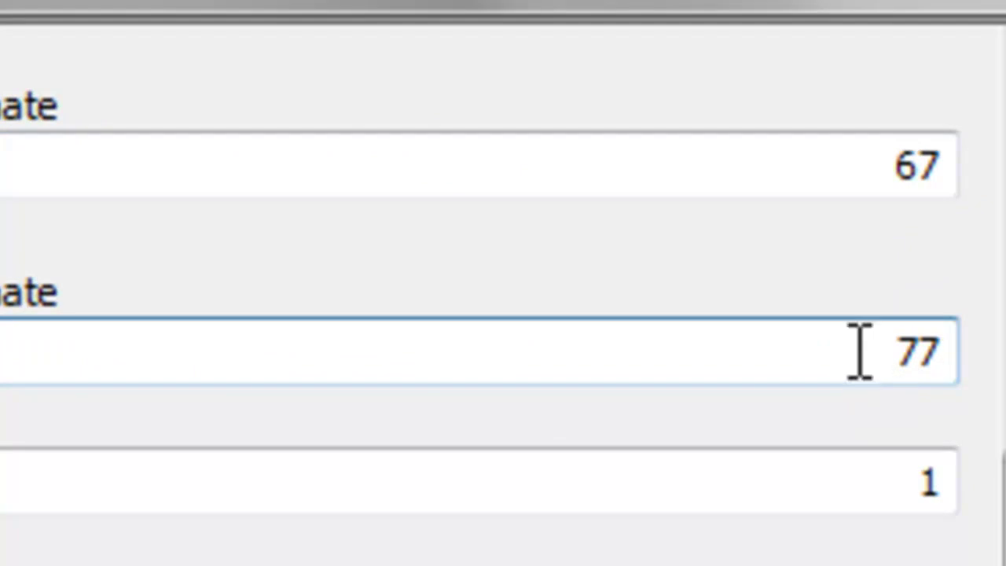
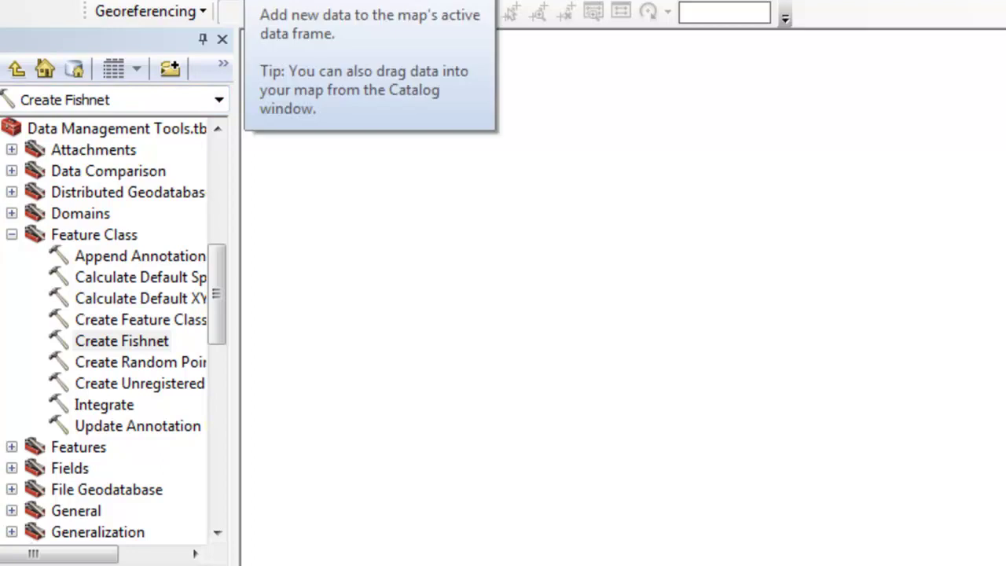
pyautogui.click(240, 4)
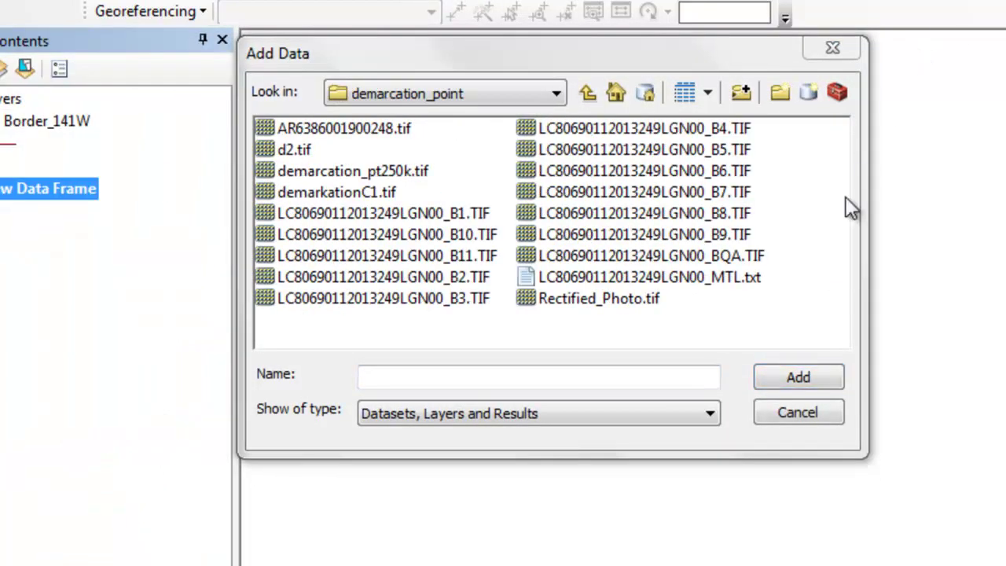
pyautogui.click(676, 221)
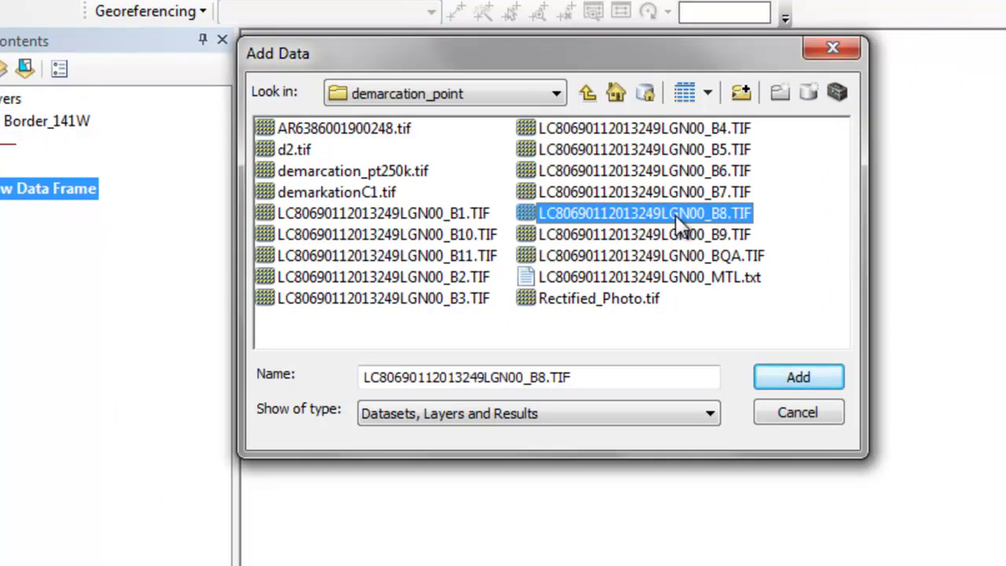
pyautogui.click(798, 377)
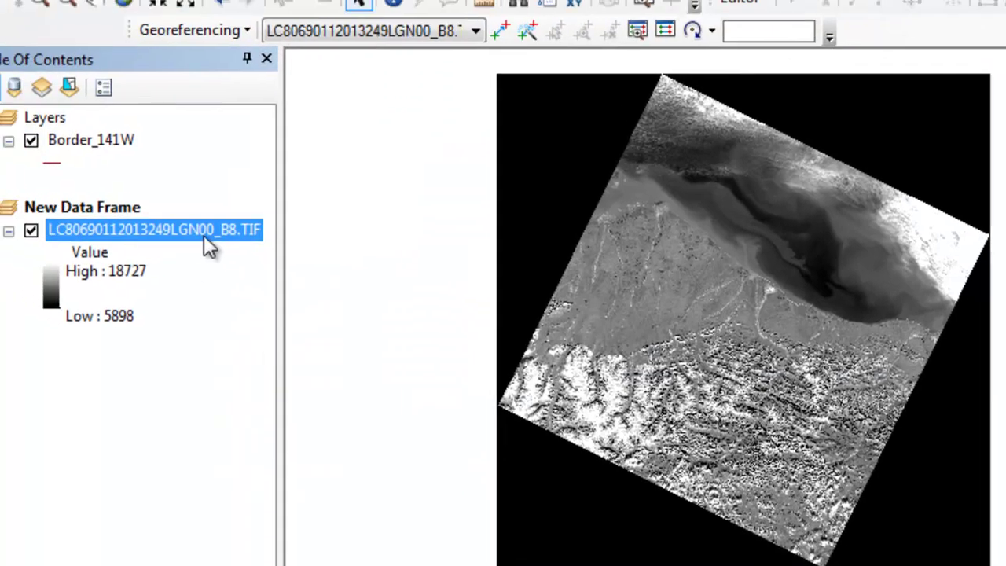
pyautogui.rightClick(203, 235)
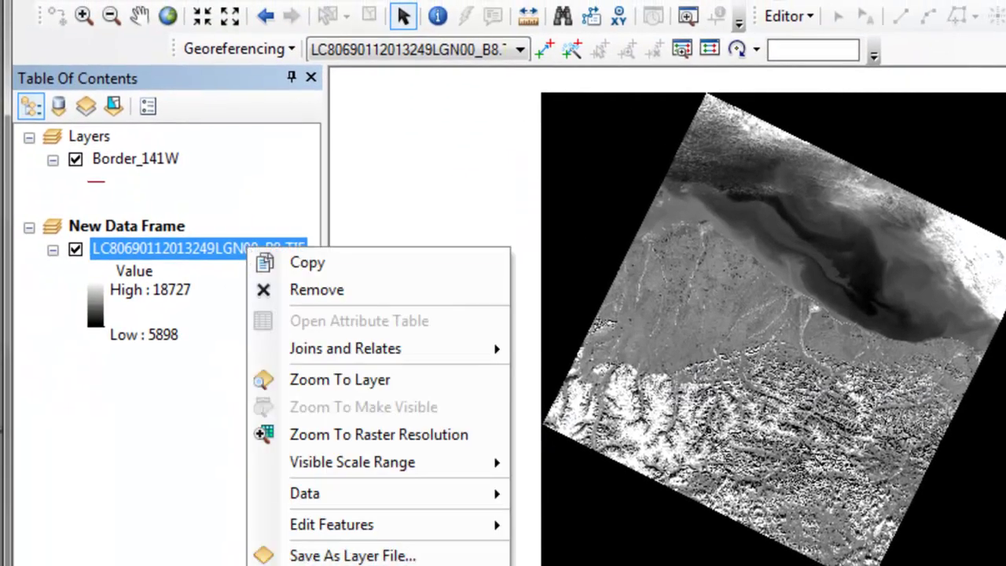
pyautogui.click(326, 565)
pyautogui.moveTo(488, 9); pyautogui.dragTo(678, 30)
pyautogui.click(502, 62)
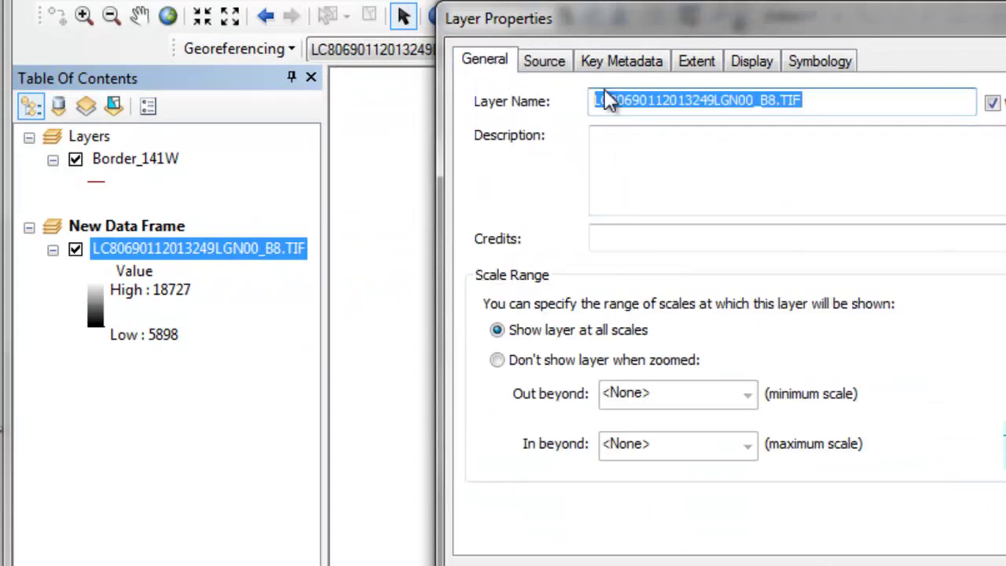
pyautogui.click(543, 62)
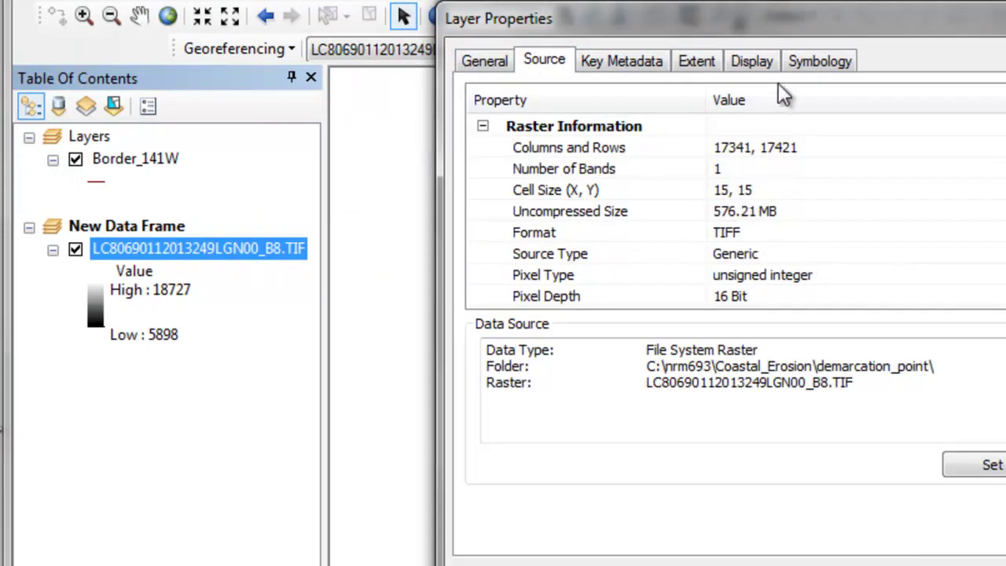
pyautogui.click(806, 63)
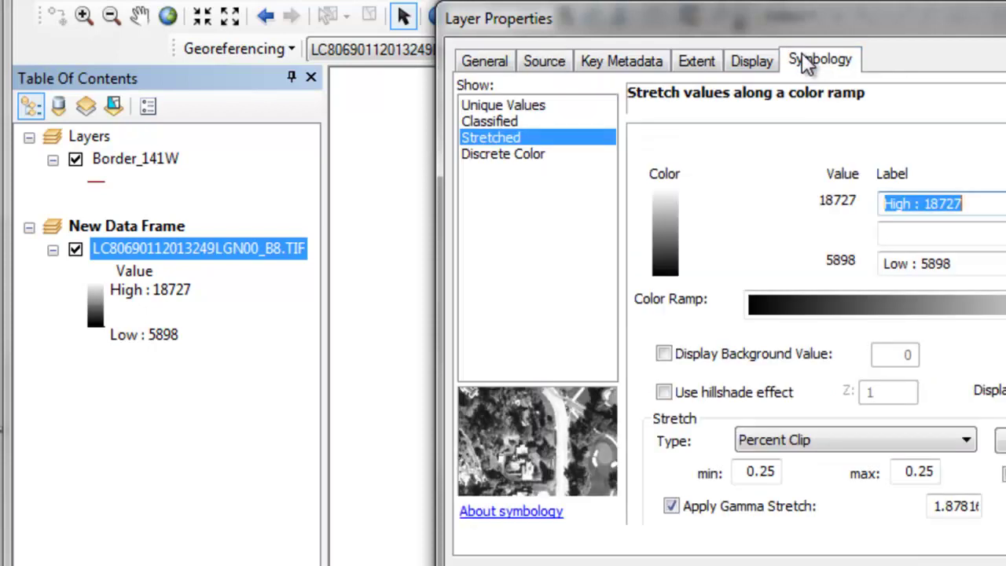
pyautogui.click(665, 355)
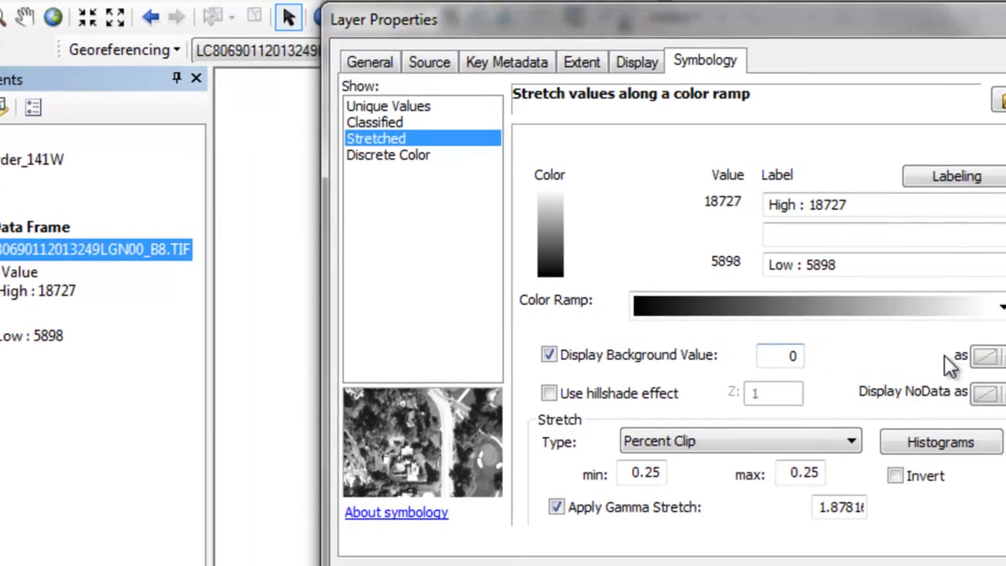
pyautogui.click(833, 361)
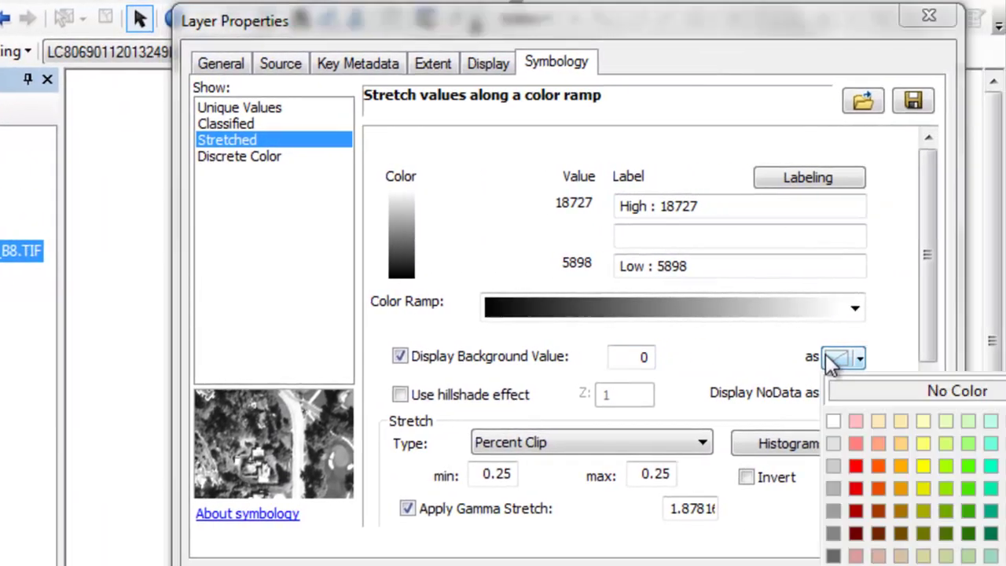
pyautogui.click(957, 389)
pyautogui.click(967, 564)
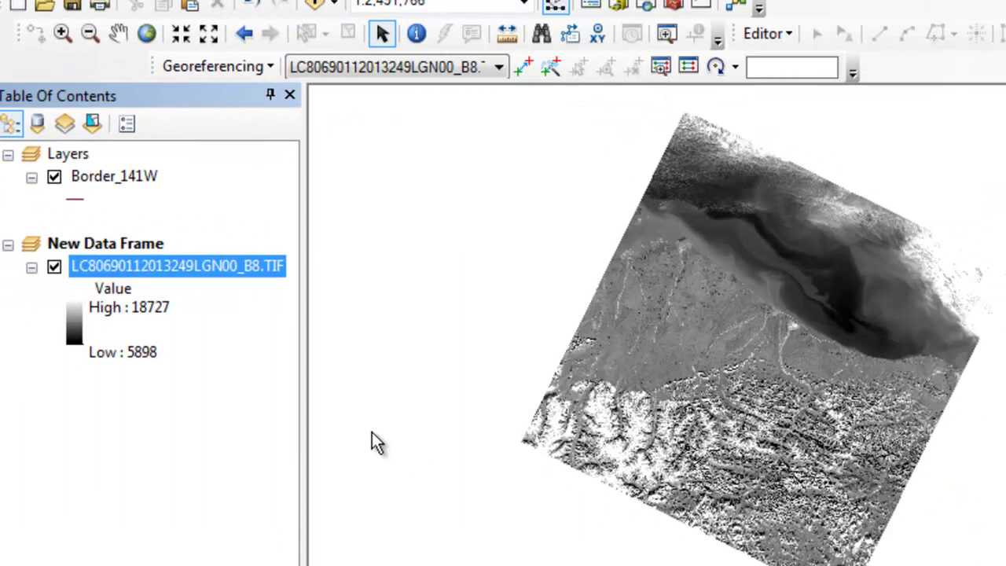
pyautogui.rightClick(243, 261)
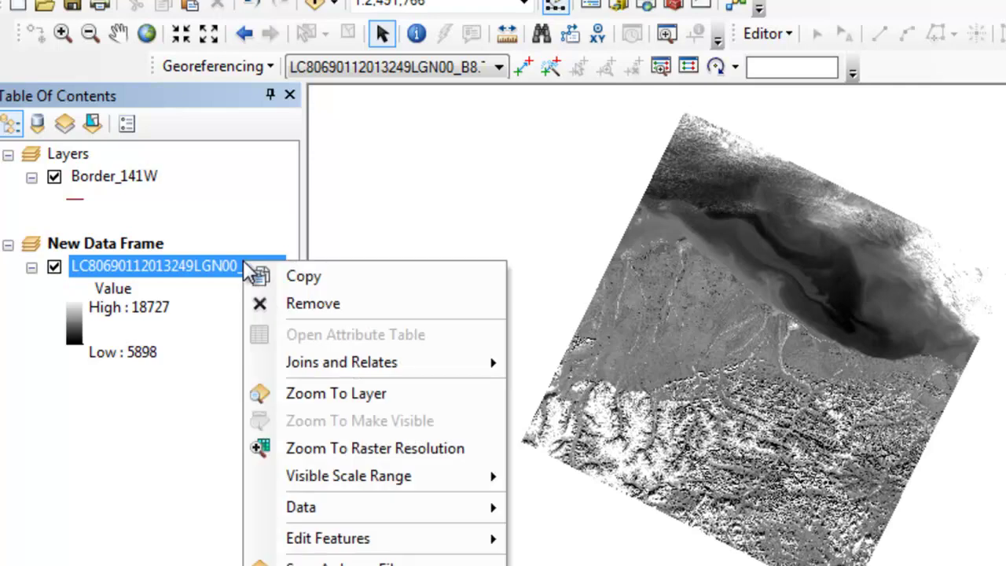
pyautogui.click(295, 564)
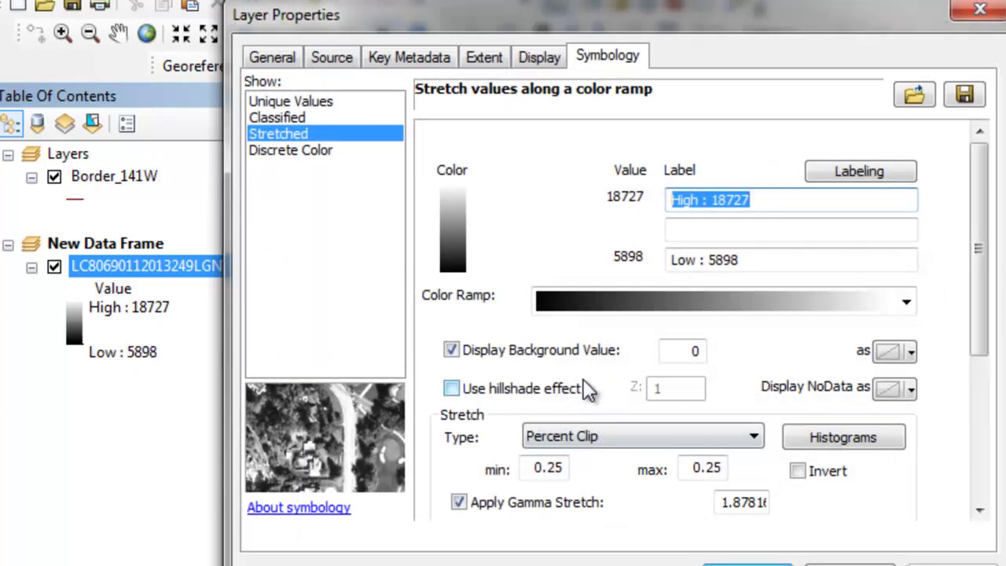
pyautogui.click(332, 57)
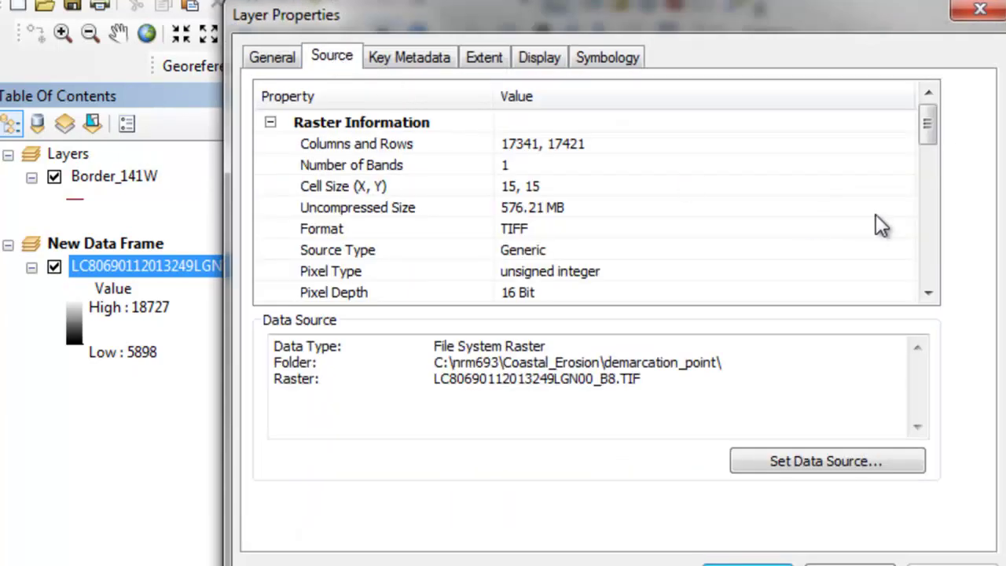
pyautogui.moveTo(928, 150); pyautogui.dragTo(917, 221)
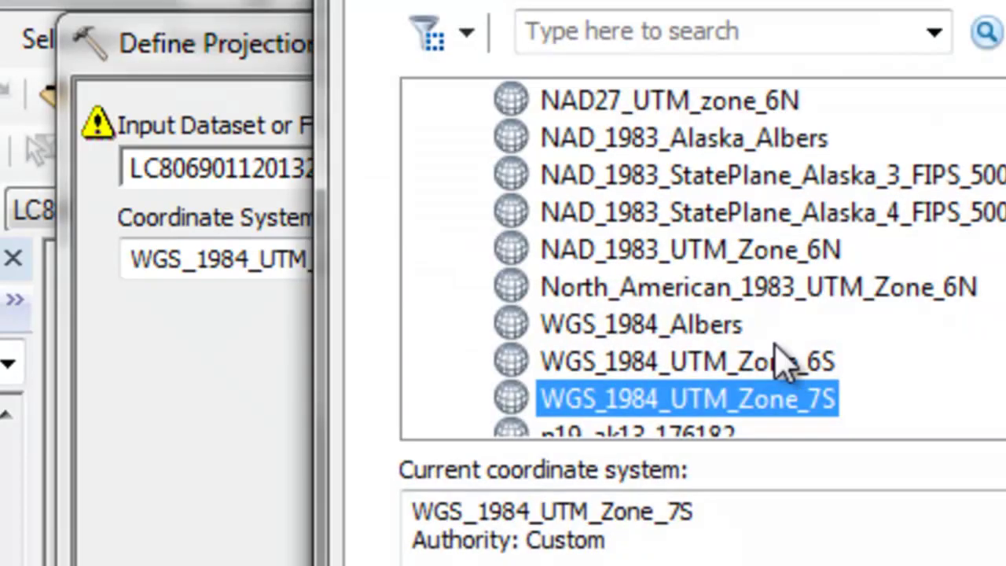
pyautogui.scroll(-2, 723, 416)
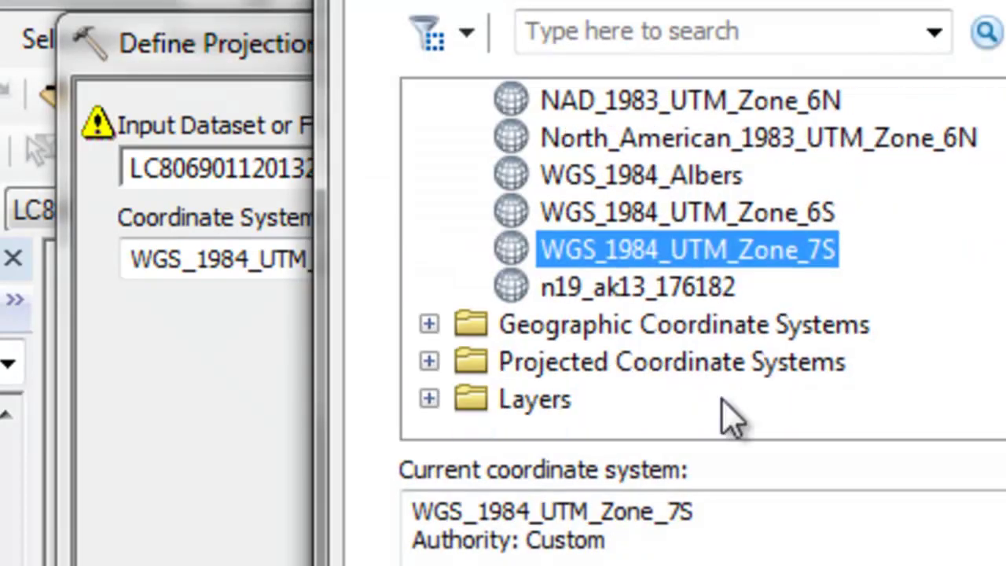
pyautogui.click(430, 360)
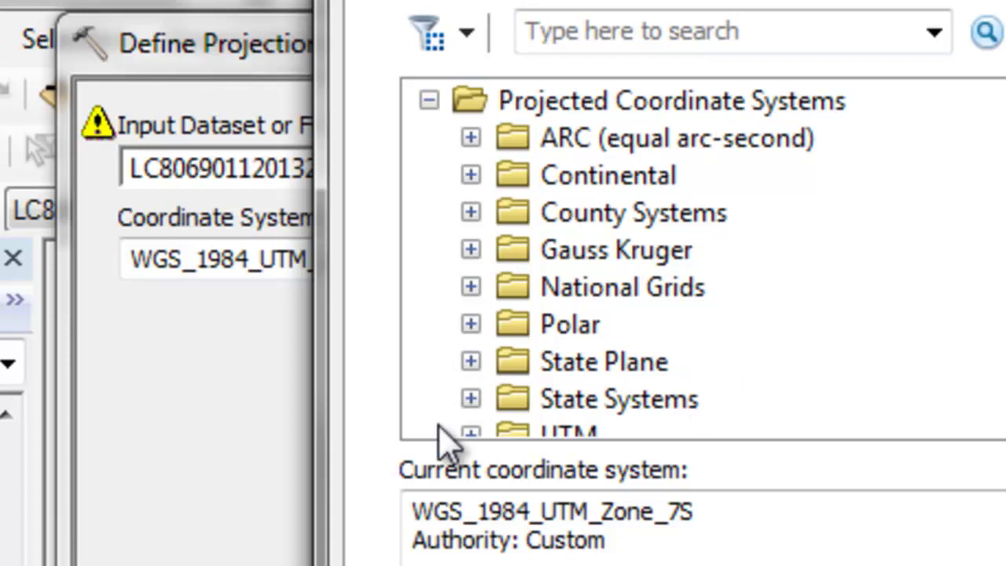
pyautogui.click(471, 431)
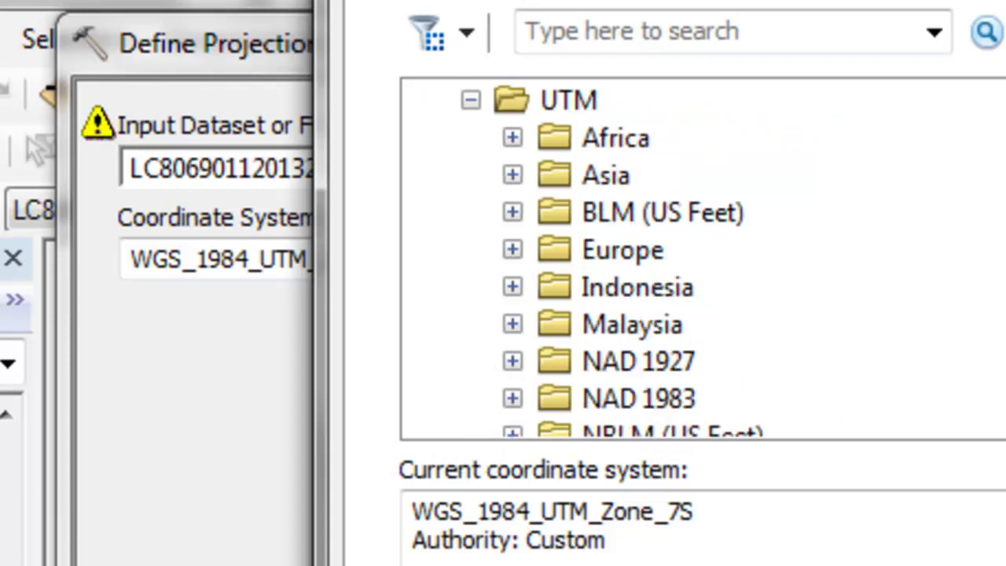
pyautogui.scroll(-4, 904, 350)
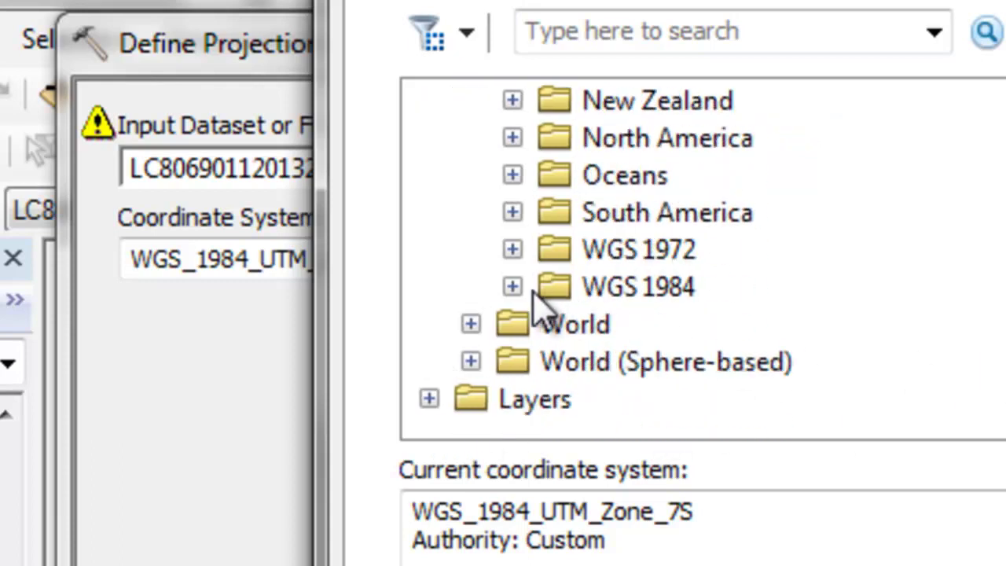
pyautogui.click(512, 287)
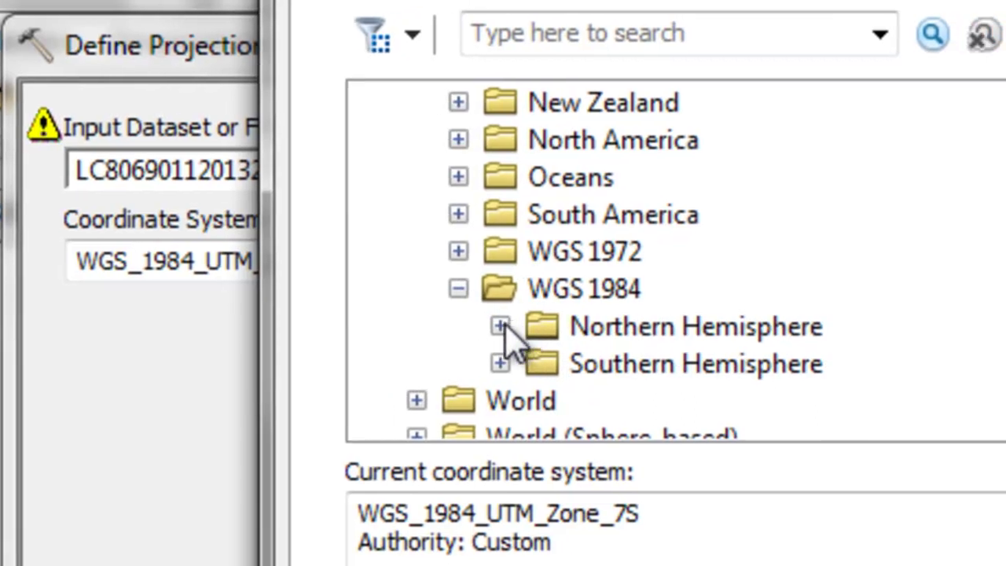
pyautogui.click(500, 326)
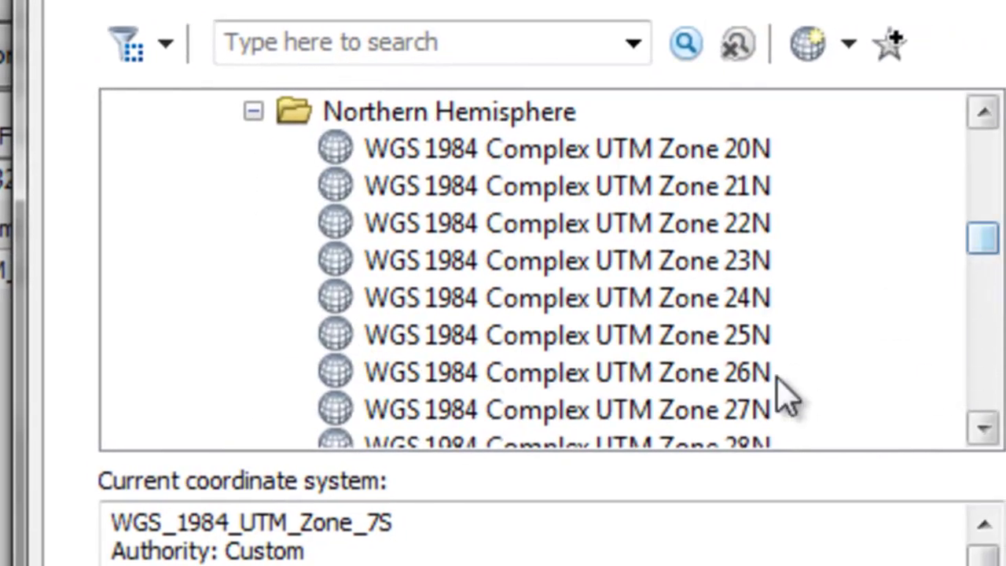
pyautogui.scroll(-15, 786, 397)
pyautogui.click(604, 368)
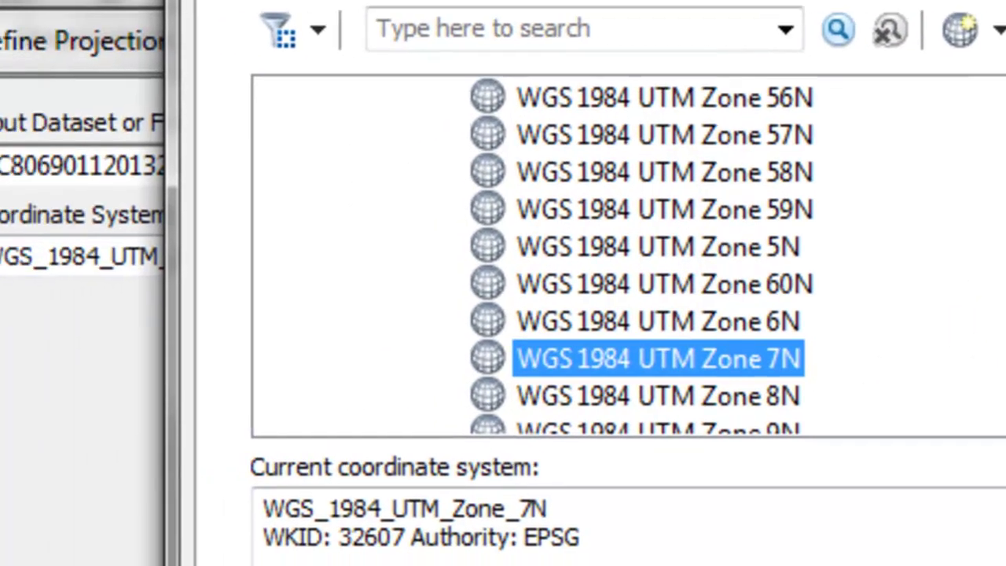
pyautogui.press('Return')
pyautogui.press('Return')
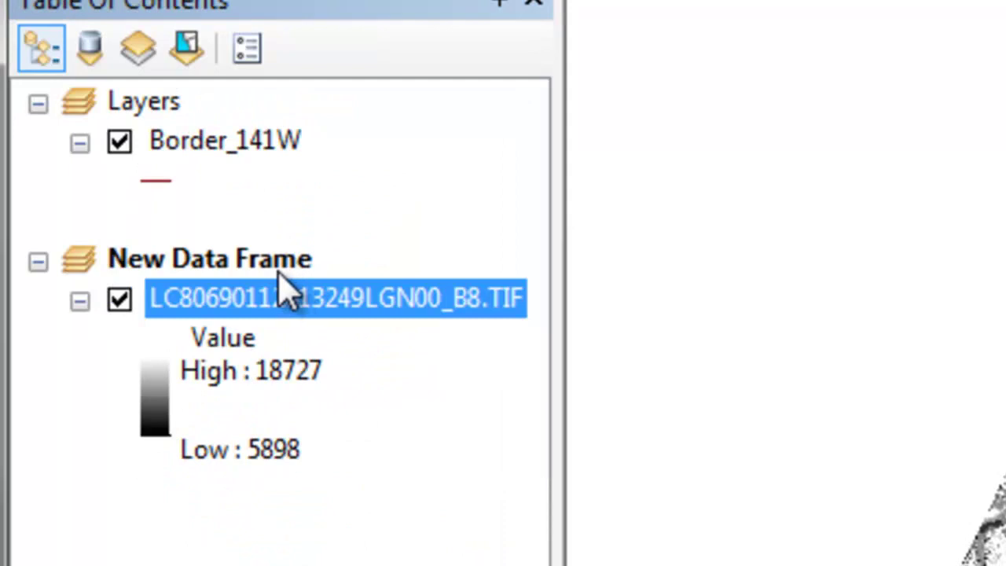
# - Change the new data frame's coordinate system to one from the projected UTM, WGS 1984, Northern Hemisphere group
pyautogui.rightClick(287, 264)
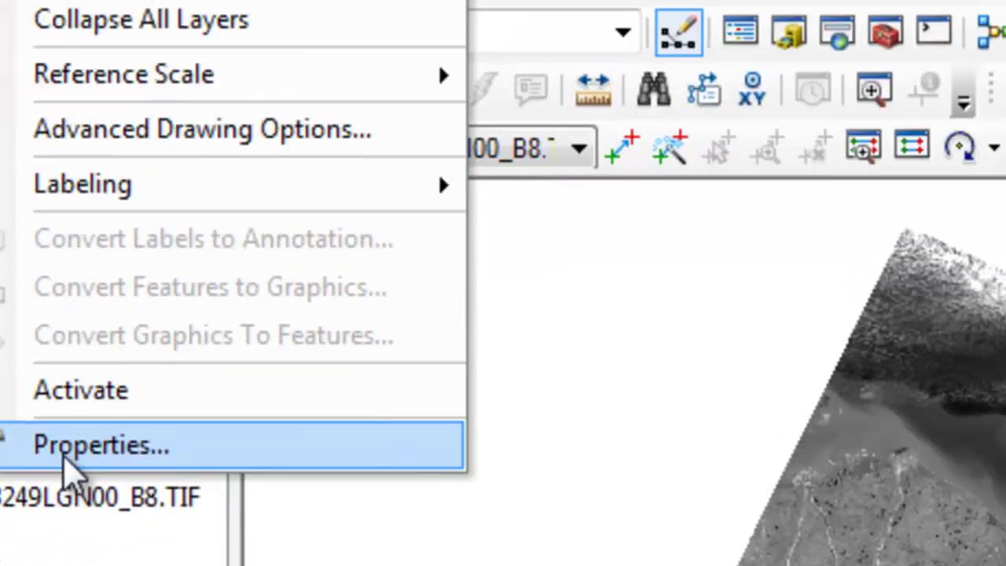
pyautogui.click(385, 250)
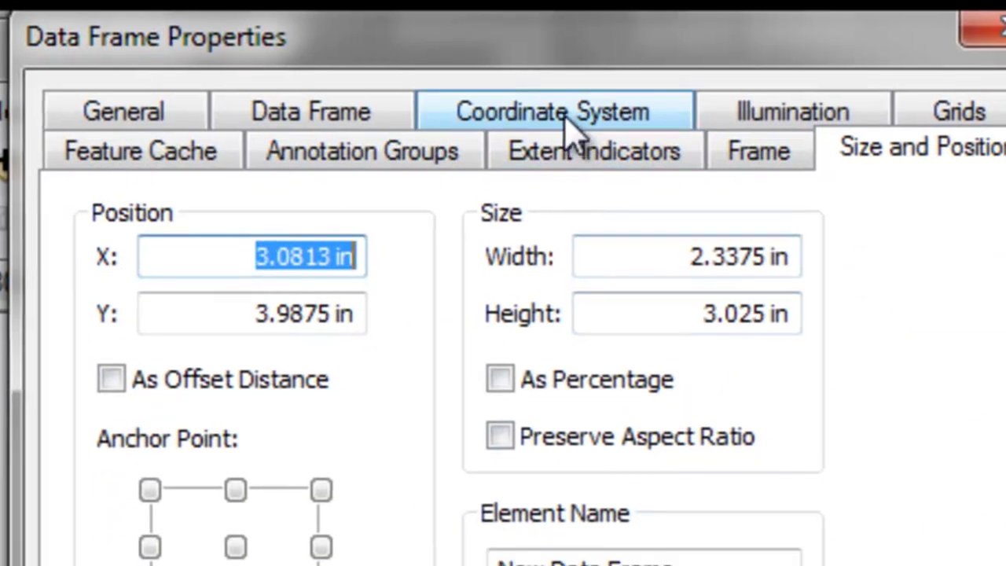
pyautogui.click(565, 140)
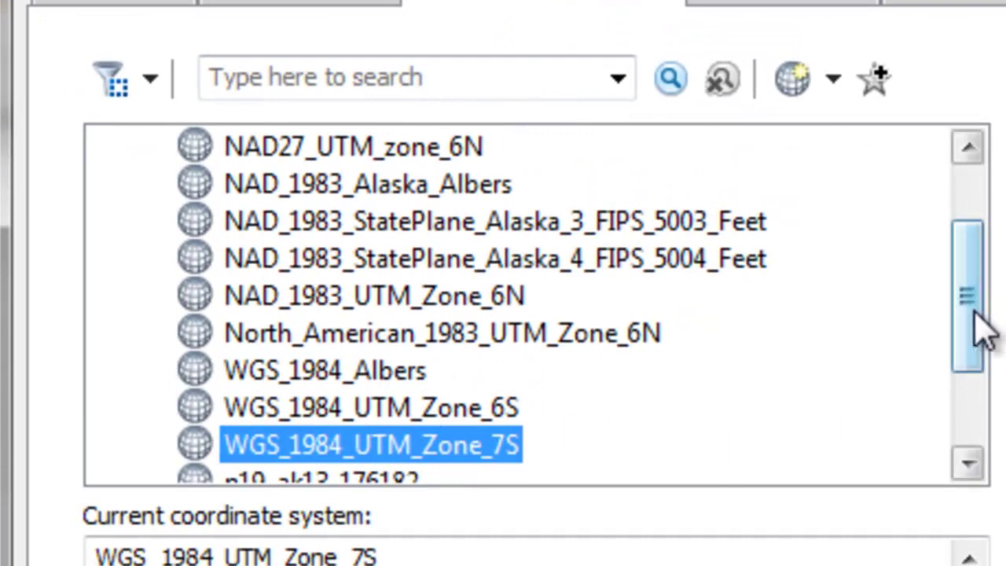
pyautogui.moveTo(974, 311); pyautogui.dragTo(961, 474)
pyautogui.click(114, 444)
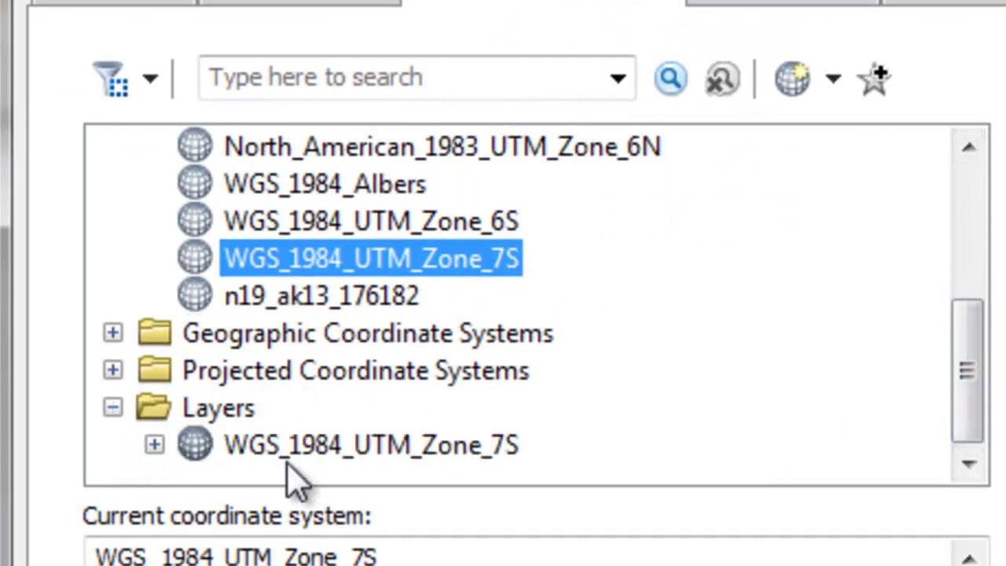
pyautogui.click(112, 370)
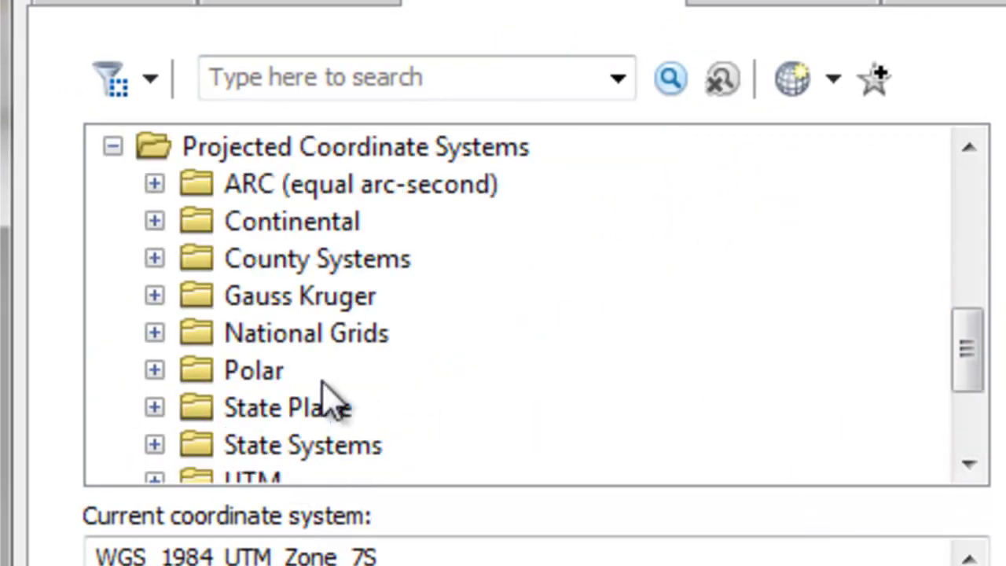
pyautogui.scroll(-2, 958, 376)
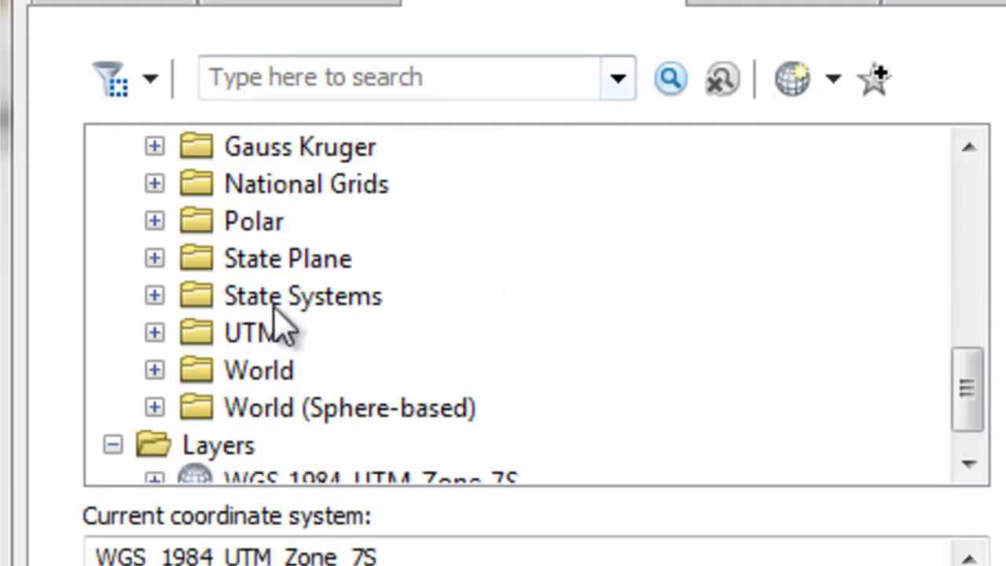
pyautogui.click(157, 334)
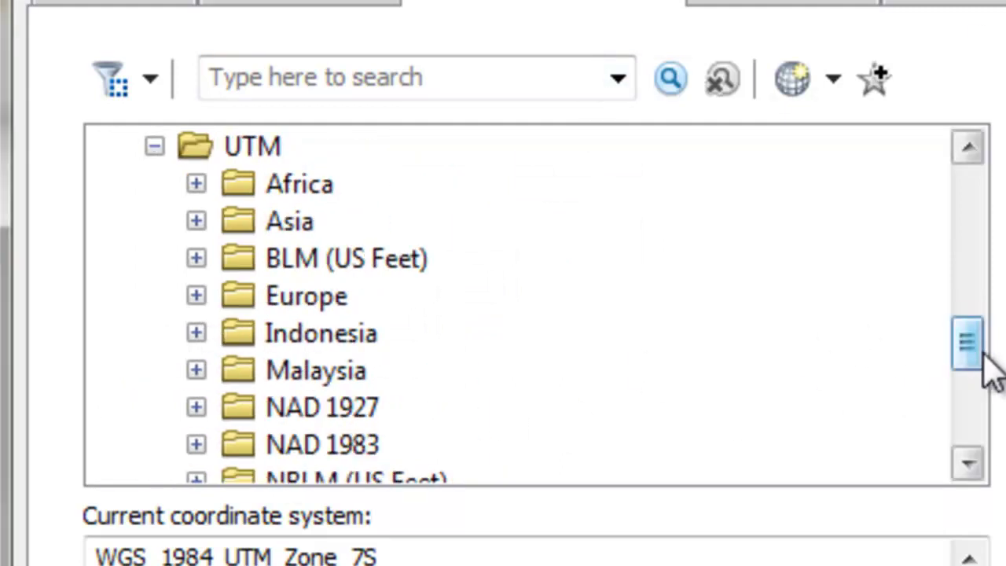
pyautogui.moveTo(962, 358); pyautogui.dragTo(950, 430)
pyautogui.click(196, 296)
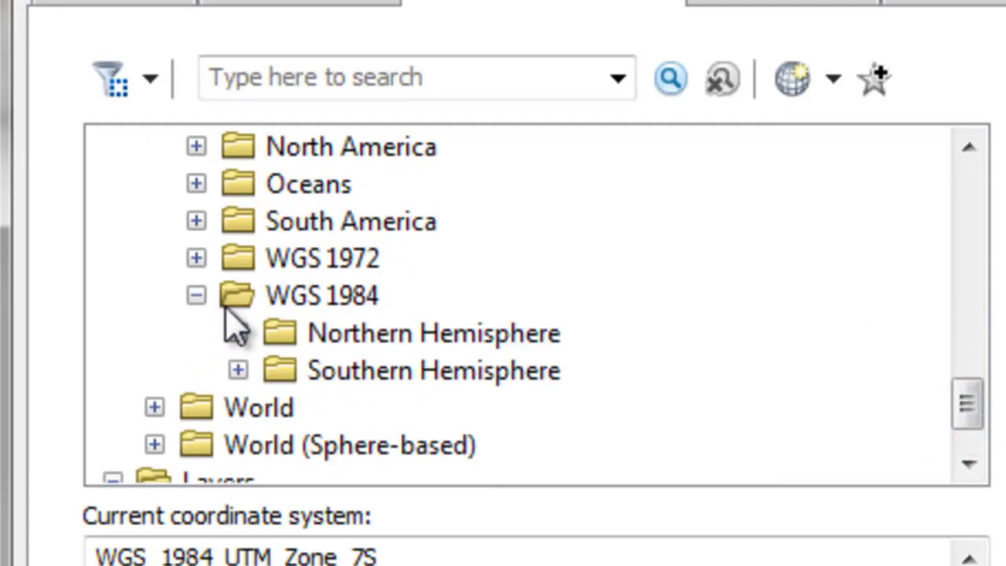
pyautogui.click(238, 334)
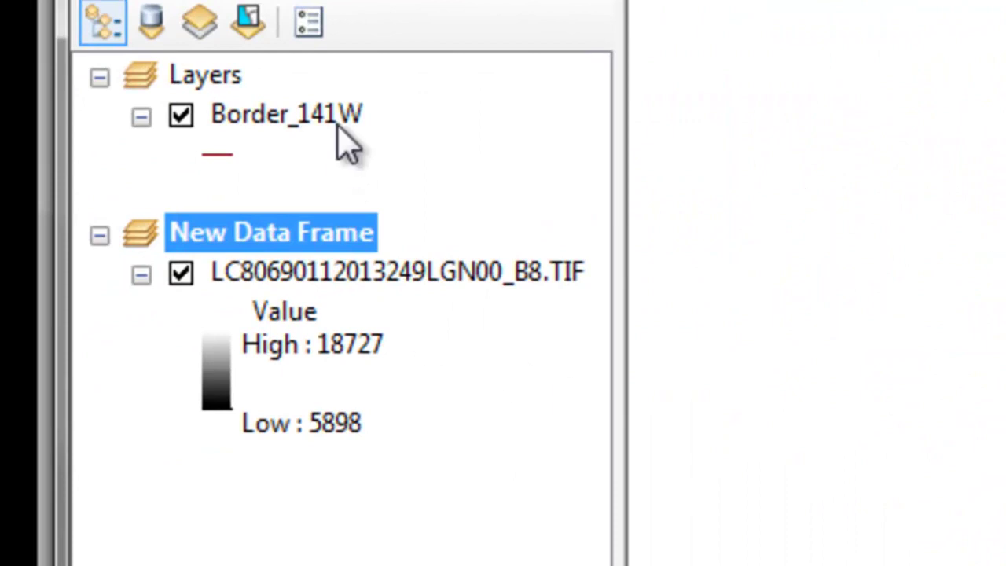
# - Bring the Border_141W layer from the Layers data frame into New Data Frame, accepting the missing spatial reference
pyautogui.moveTo(347, 120); pyautogui.dragTo(351, 279)
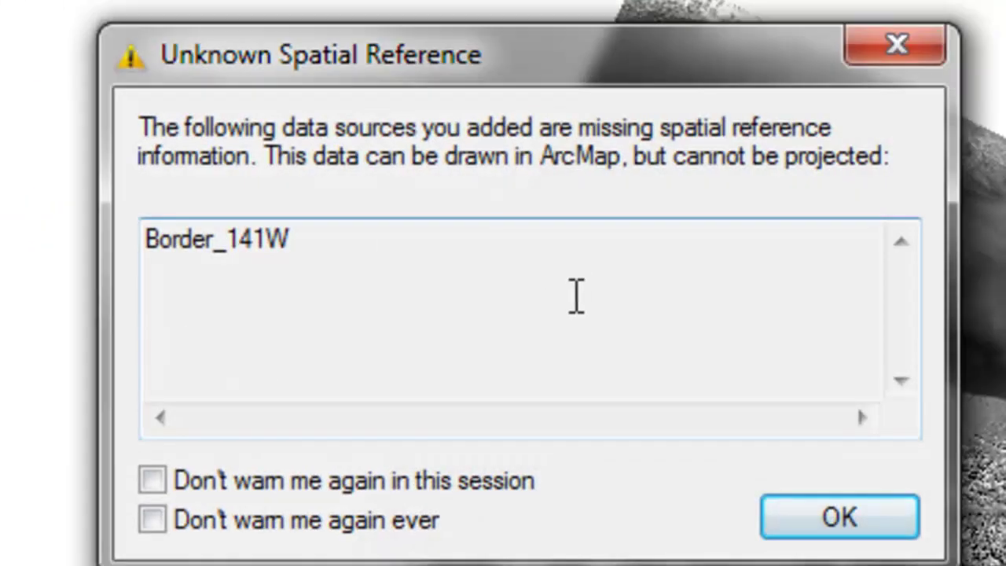
pyautogui.click(840, 519)
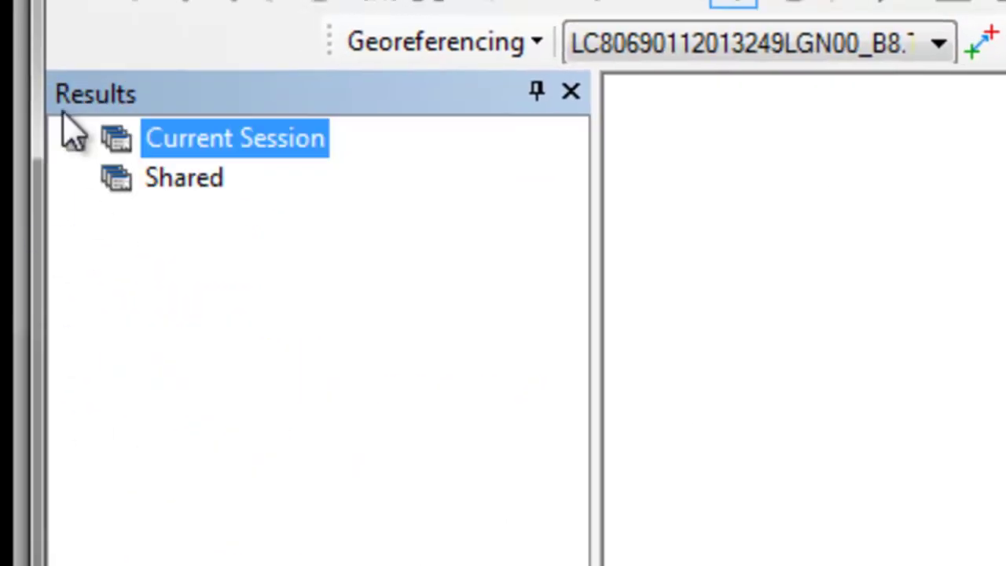
# - Reopen the Define Projection run from the current session's results and set its input dataset to Border_141W
pyautogui.click(75, 140)
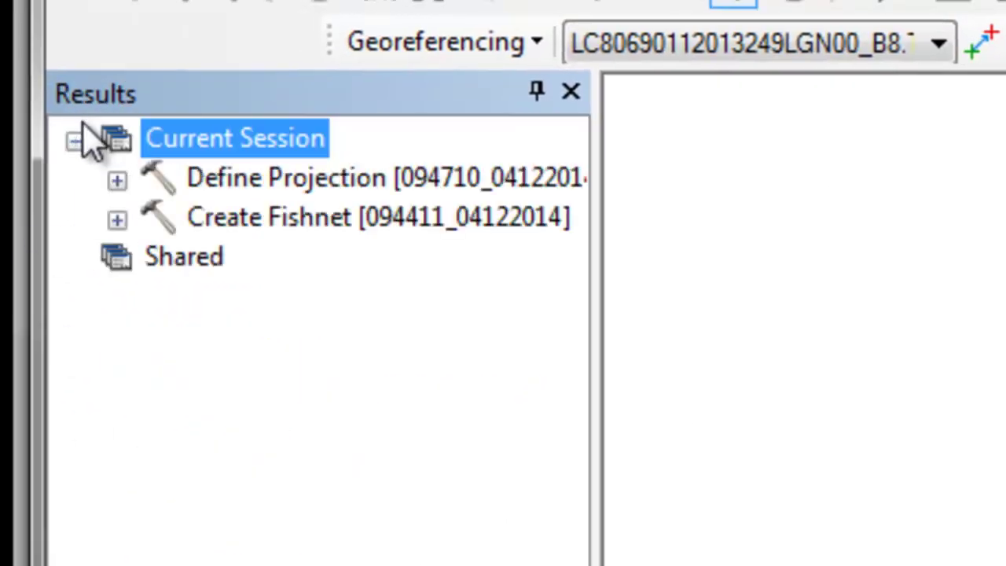
pyautogui.doubleClick(275, 180)
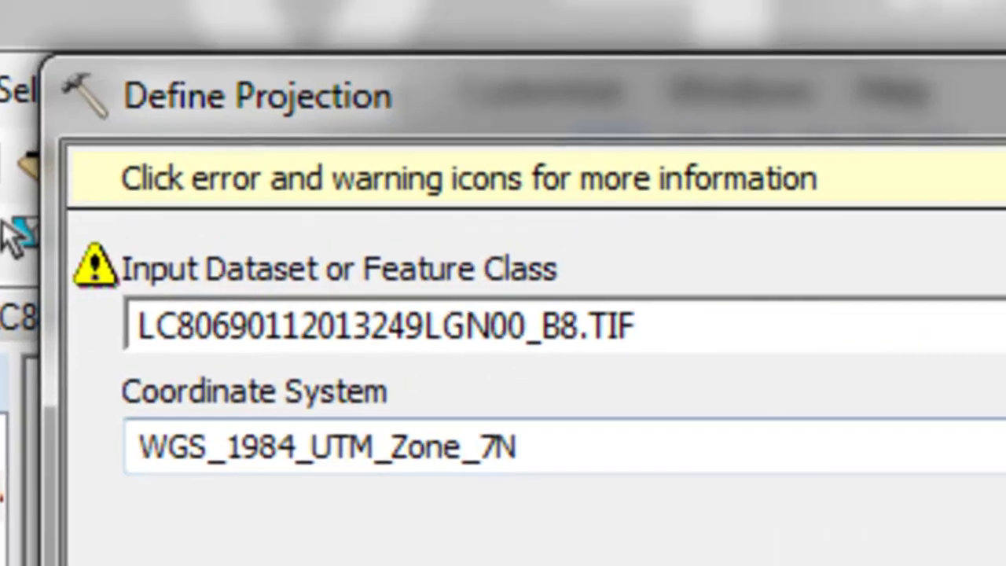
pyautogui.click(1004, 324)
pyautogui.click(387, 450)
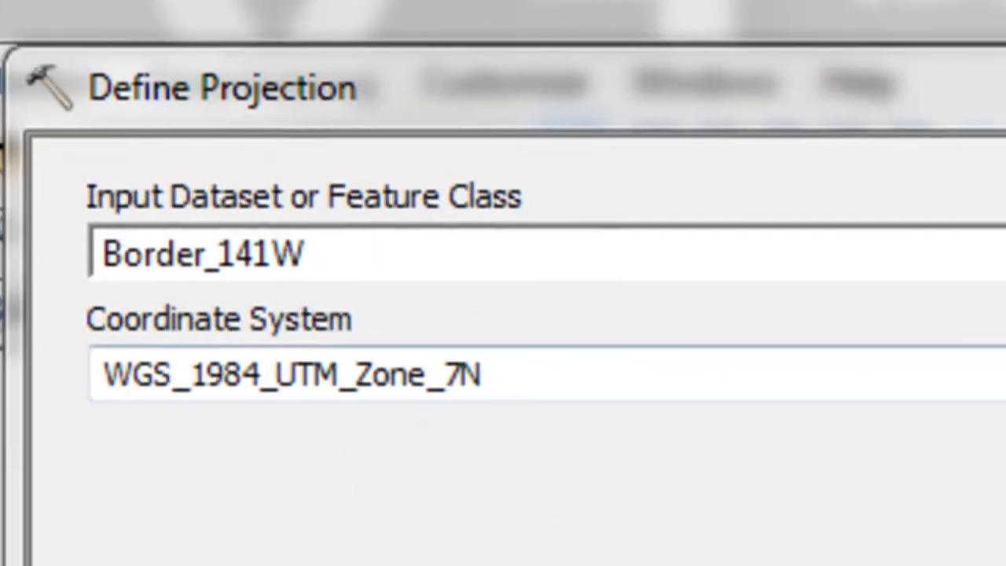
# - Choose the geographic World coordinate system WGS 1984 as the projection definition for Border_141W
pyautogui.click(1004, 383)
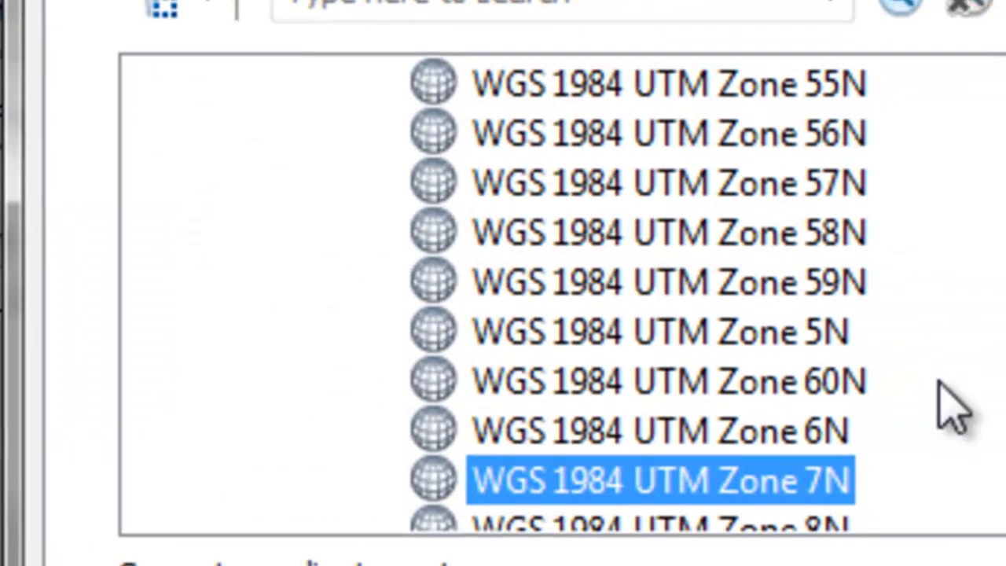
pyautogui.moveTo(1004, 441); pyautogui.dragTo(1004, 234)
pyautogui.click(95, 119)
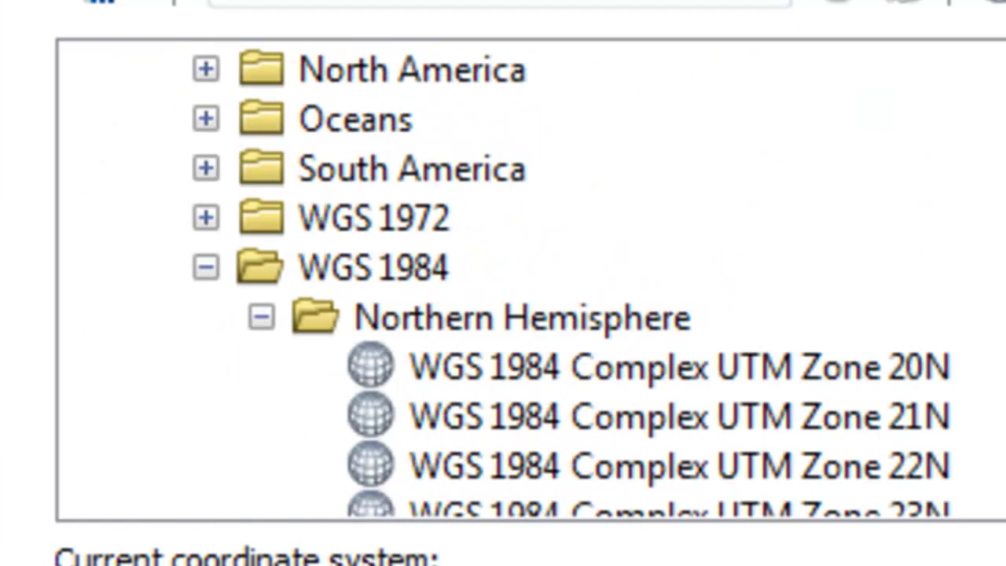
pyautogui.scroll(7, 519, 283)
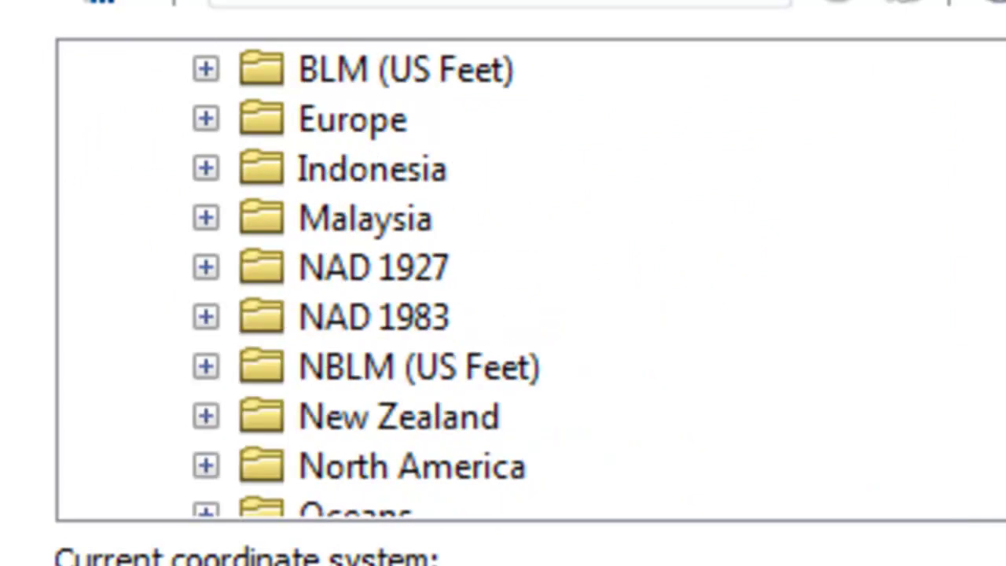
pyautogui.scroll(1, 561, 191)
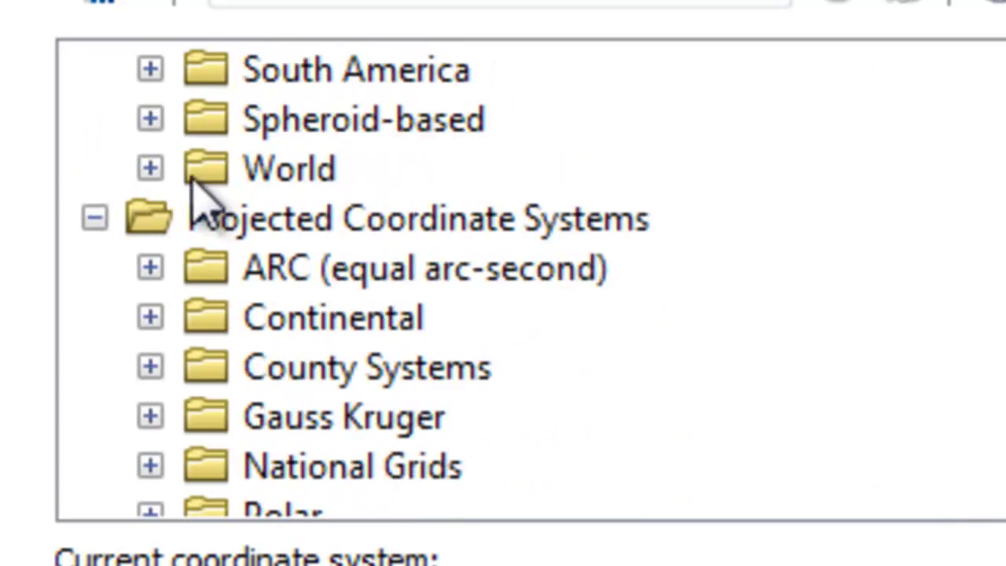
pyautogui.click(150, 166)
pyautogui.scroll(-5, 621, 248)
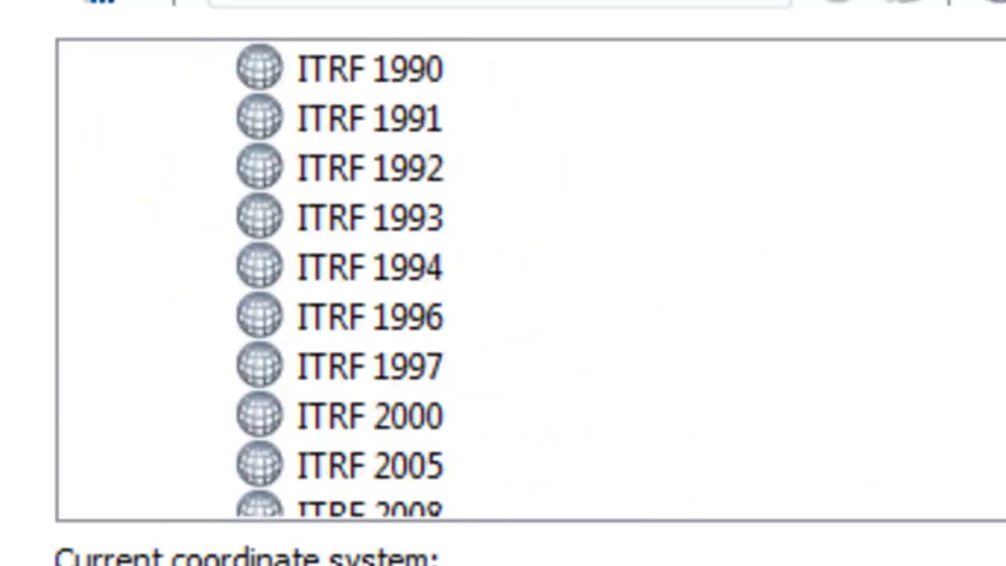
pyautogui.click(429, 85)
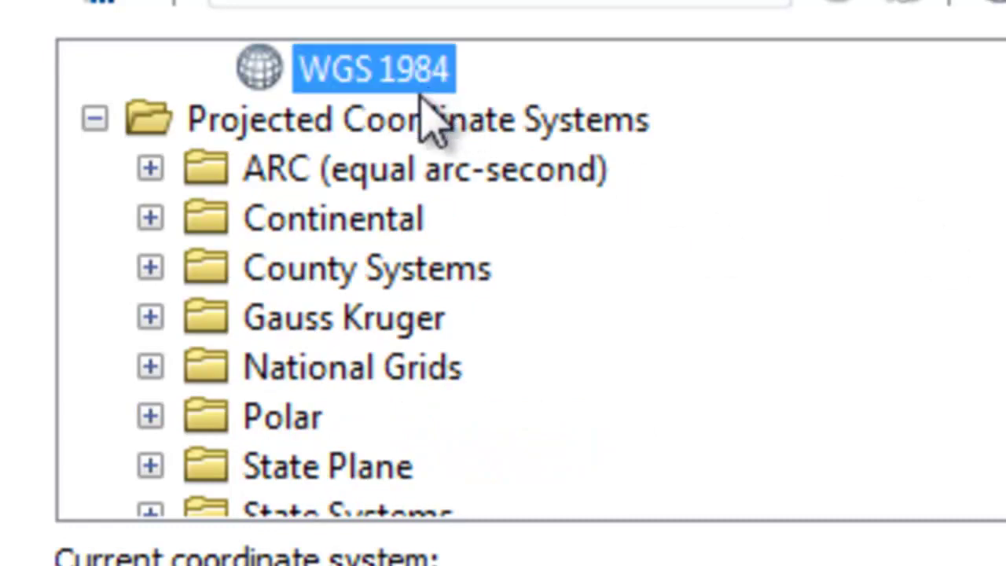
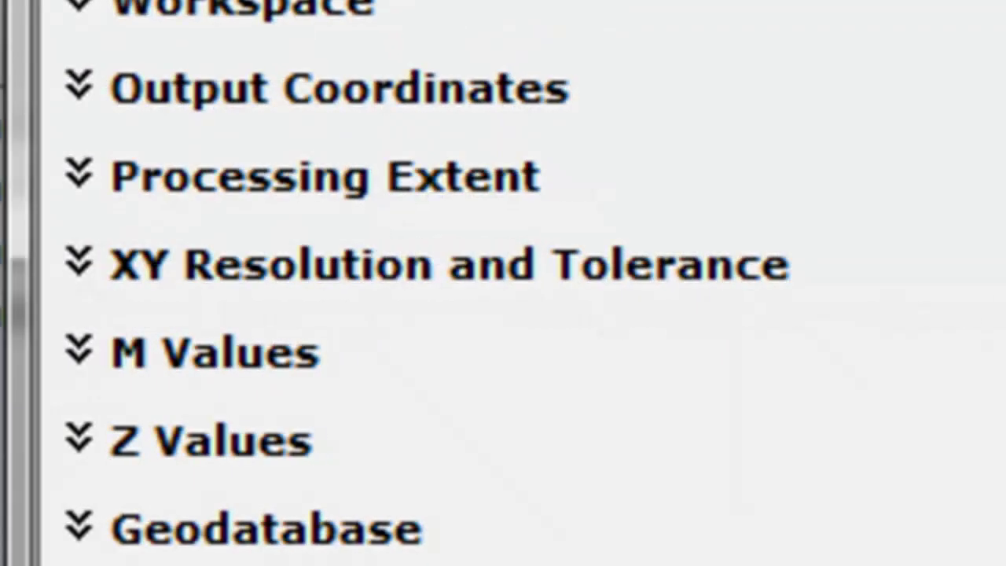
# - Set the tool's processing extent to match the study area and its snap raster to Demarcation_Point_Photo_1978_UTM.tif
pyautogui.click(467, 190)
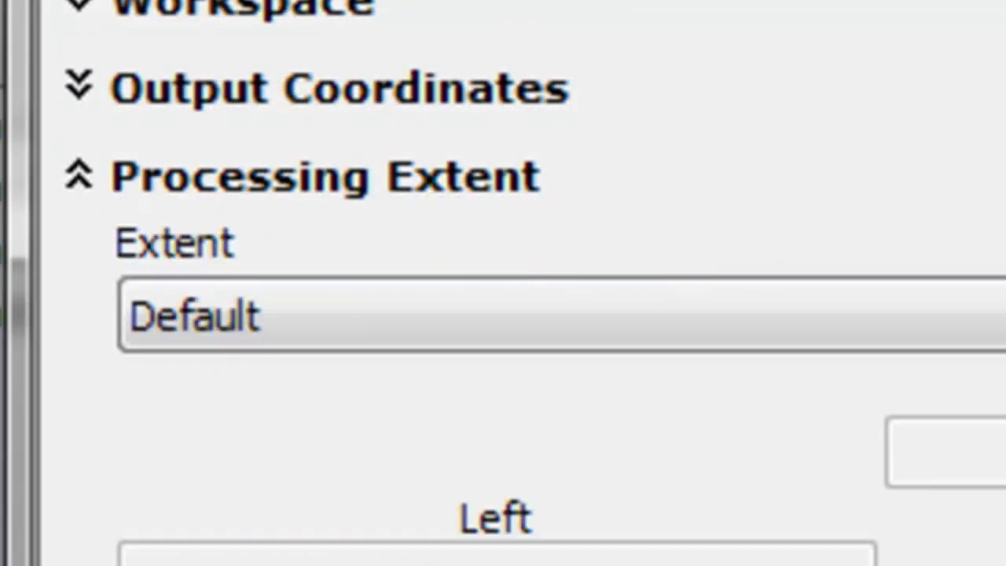
pyautogui.click(999, 315)
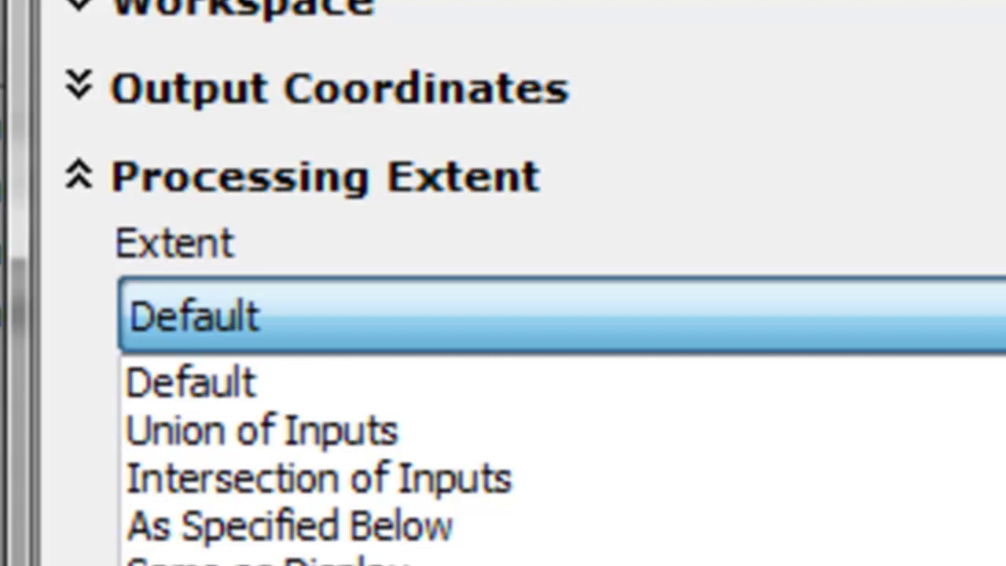
pyautogui.click(998, 562)
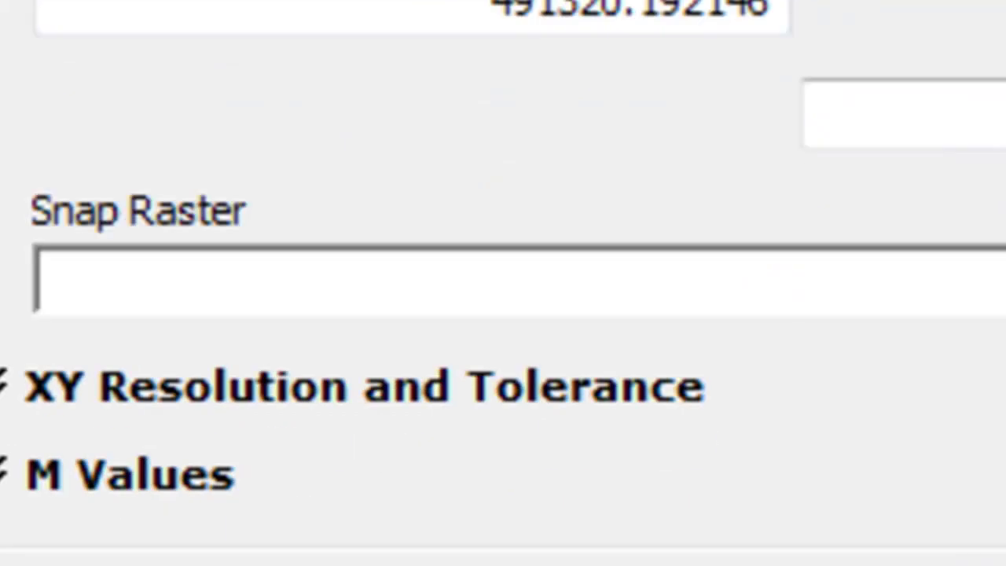
pyautogui.click(1000, 209)
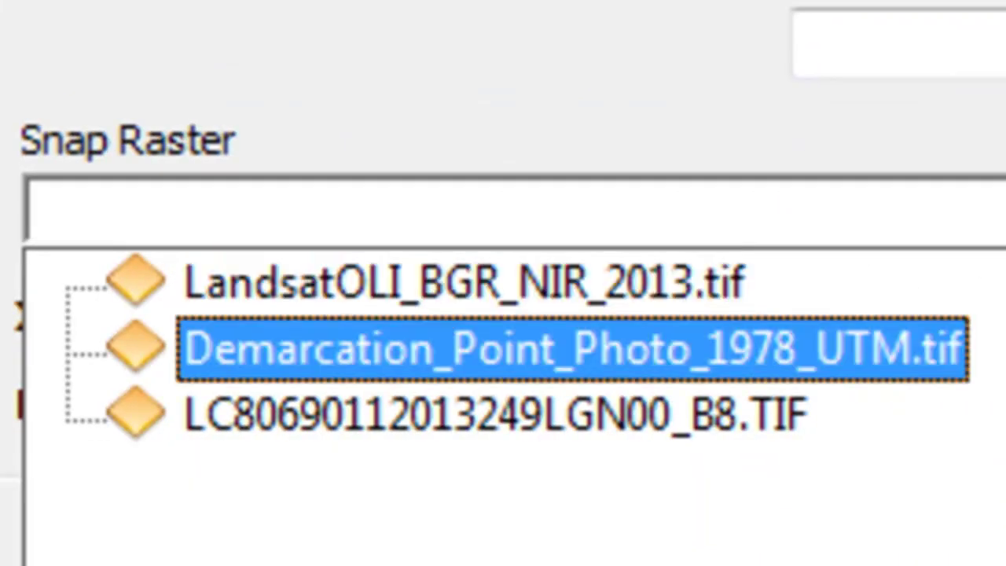
pyautogui.click(955, 348)
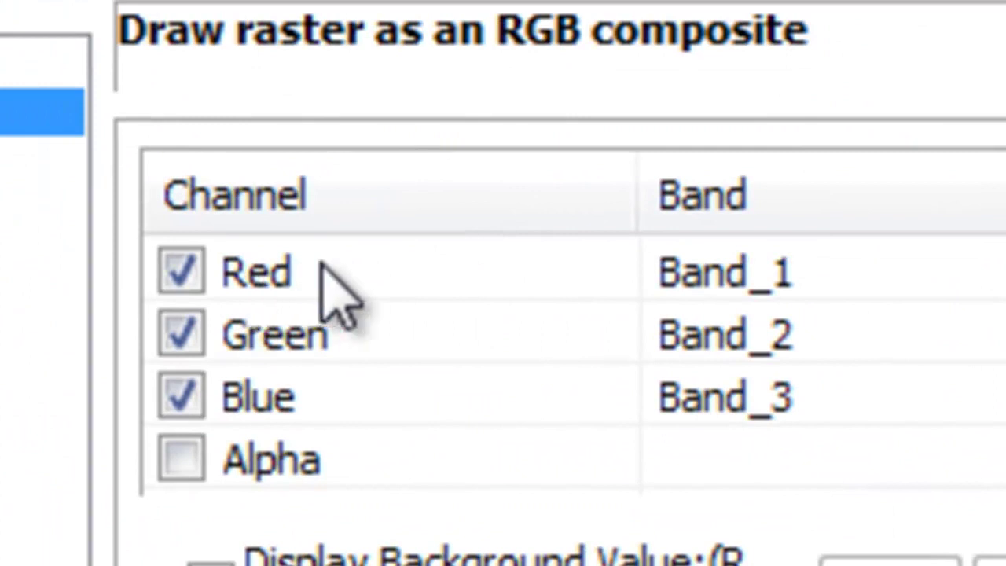
# - Assign Band_3 to the red channel and Band_1 to the blue channel of the multiband raster's RGB composite
pyautogui.click(802, 278)
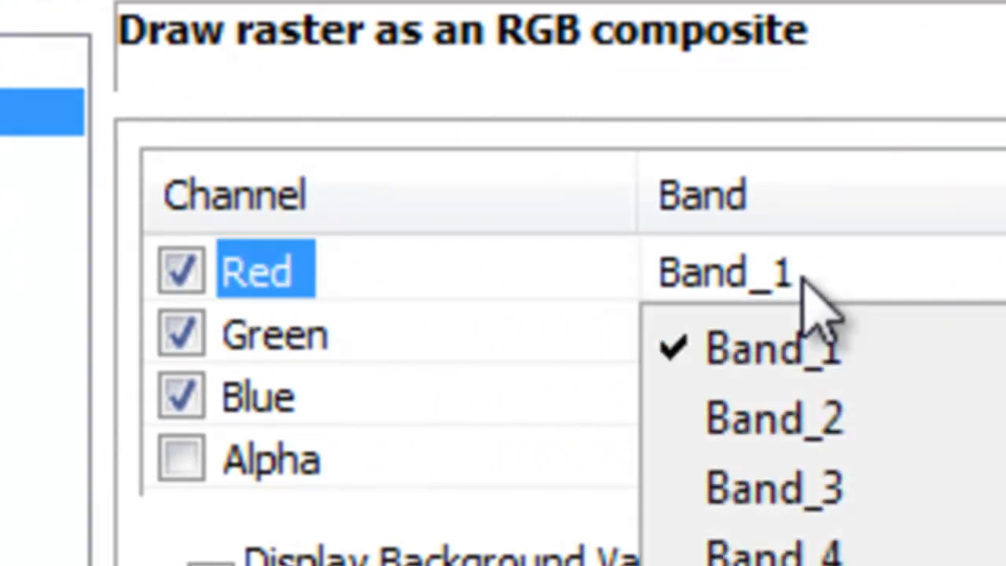
pyautogui.click(830, 485)
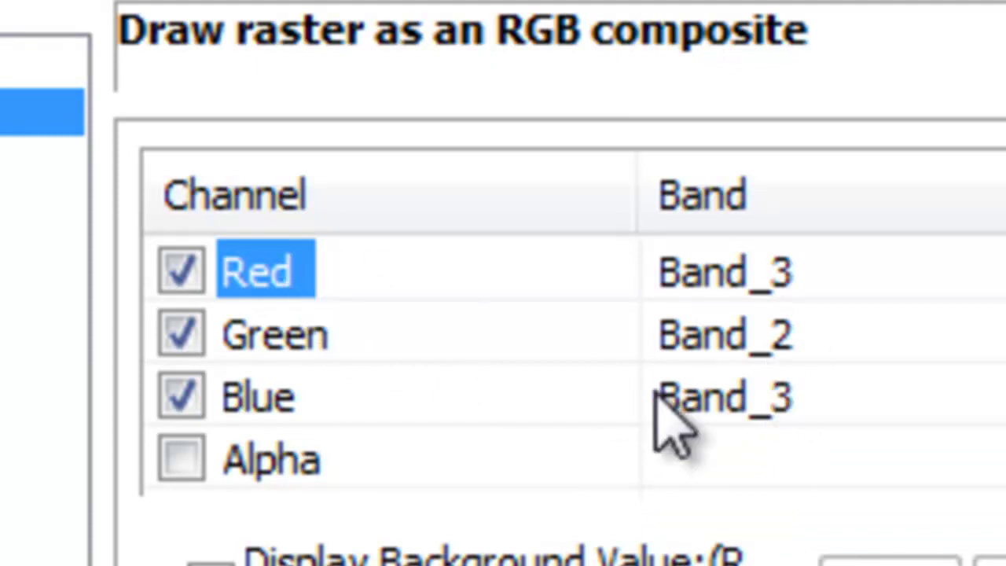
pyautogui.click(787, 424)
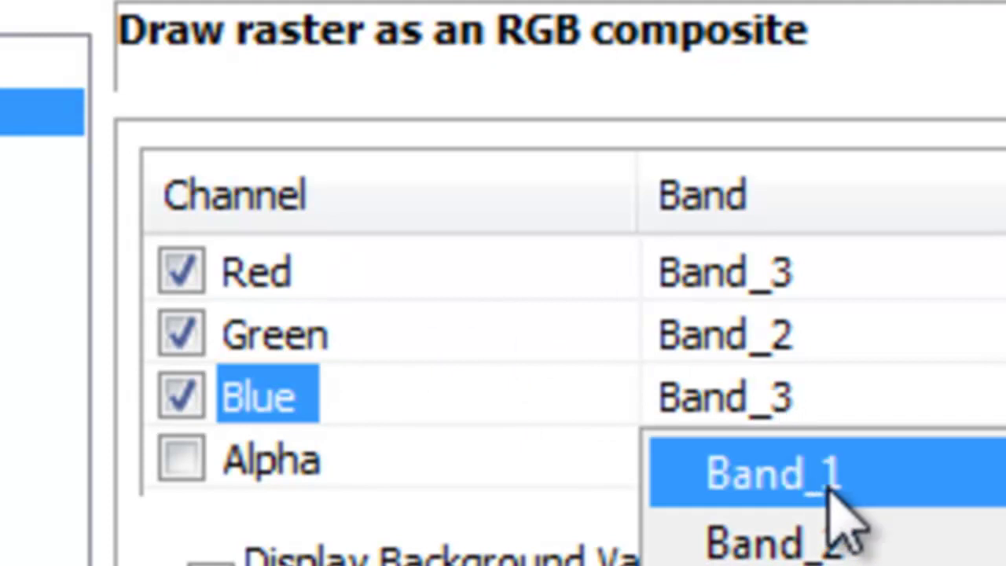
pyautogui.click(826, 491)
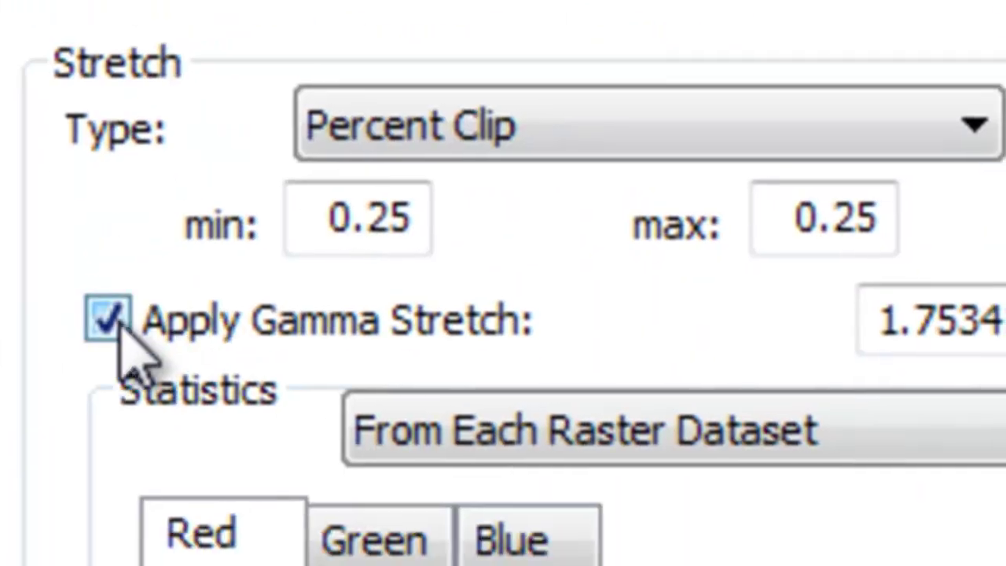
# - Turn off the gamma stretch and apply a Standard Deviations stretch with a value of 2 to the RGB composite
pyautogui.click(130, 448)
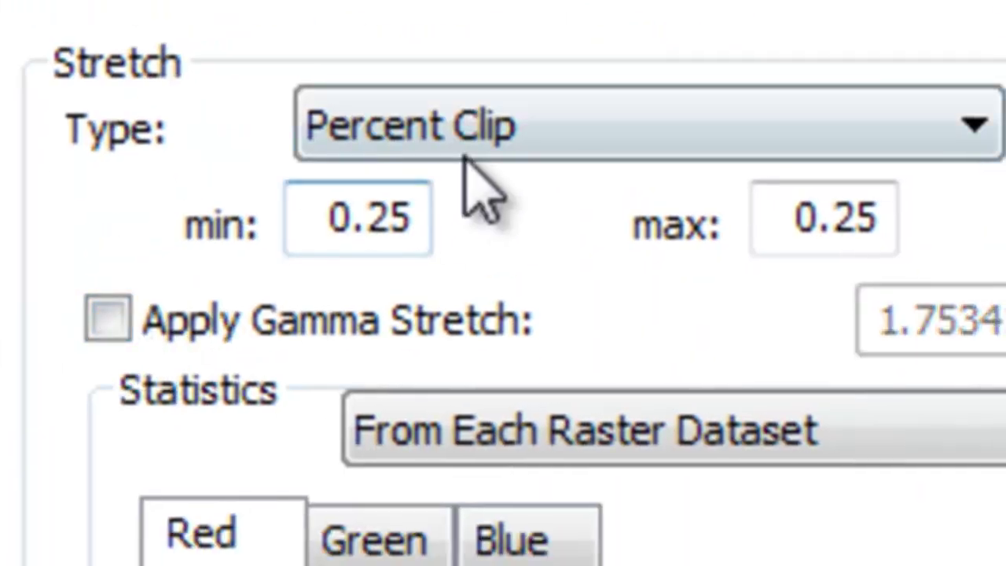
pyautogui.click(496, 263)
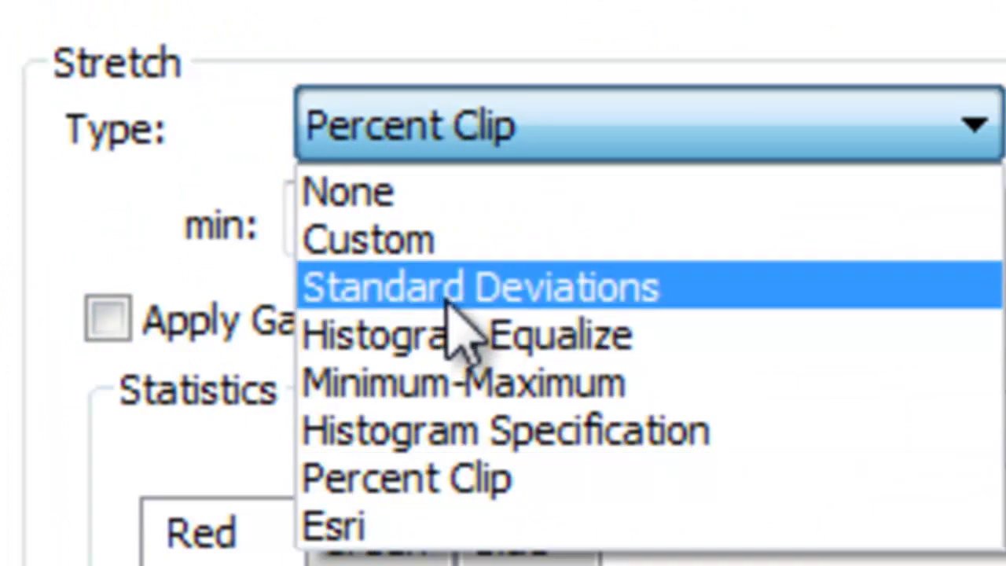
pyautogui.click(444, 294)
pyautogui.moveTo(429, 225); pyautogui.dragTo(656, 276)
pyautogui.write('2')
pyautogui.click(501, 545)
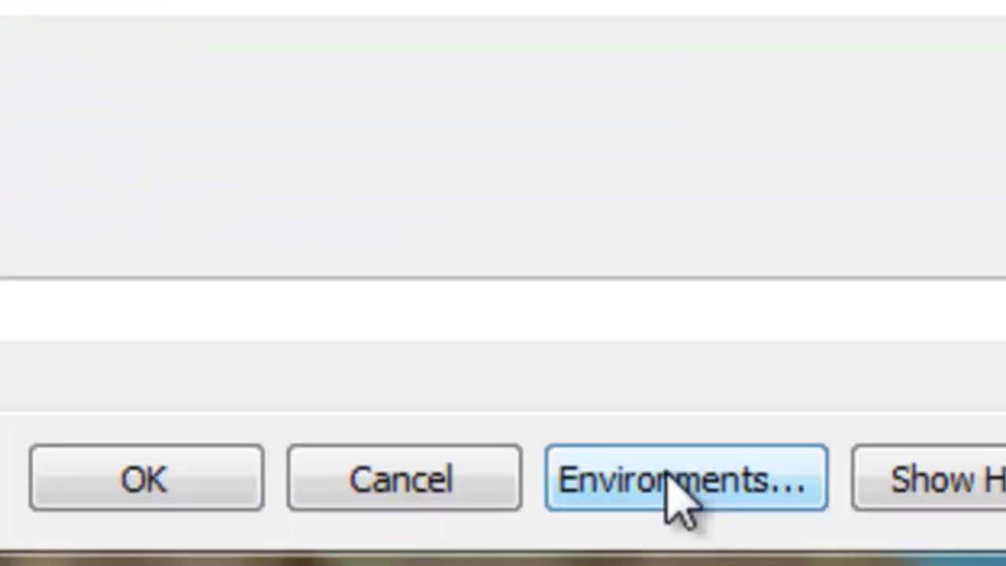
pyautogui.click(682, 485)
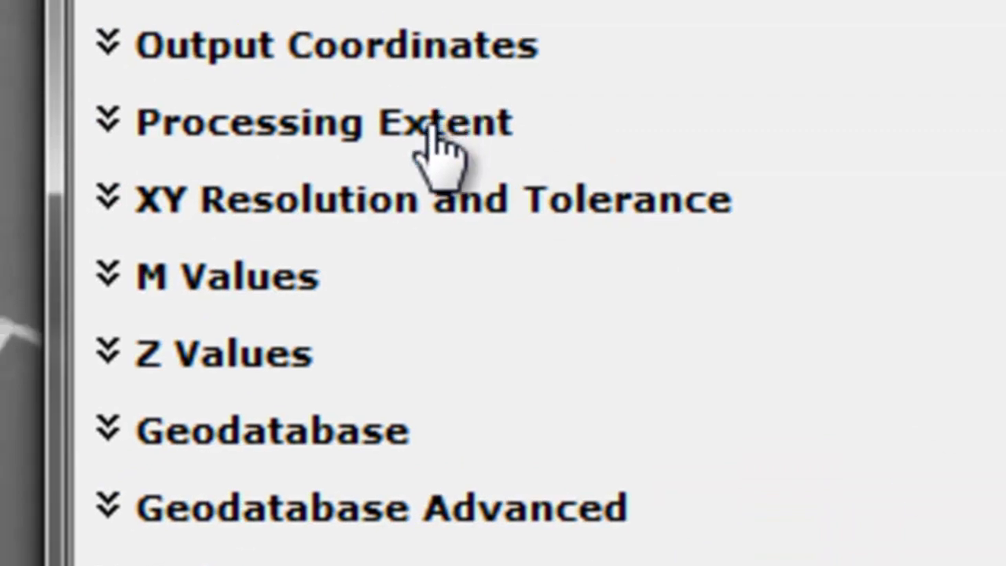
pyautogui.click(436, 129)
pyautogui.click(998, 244)
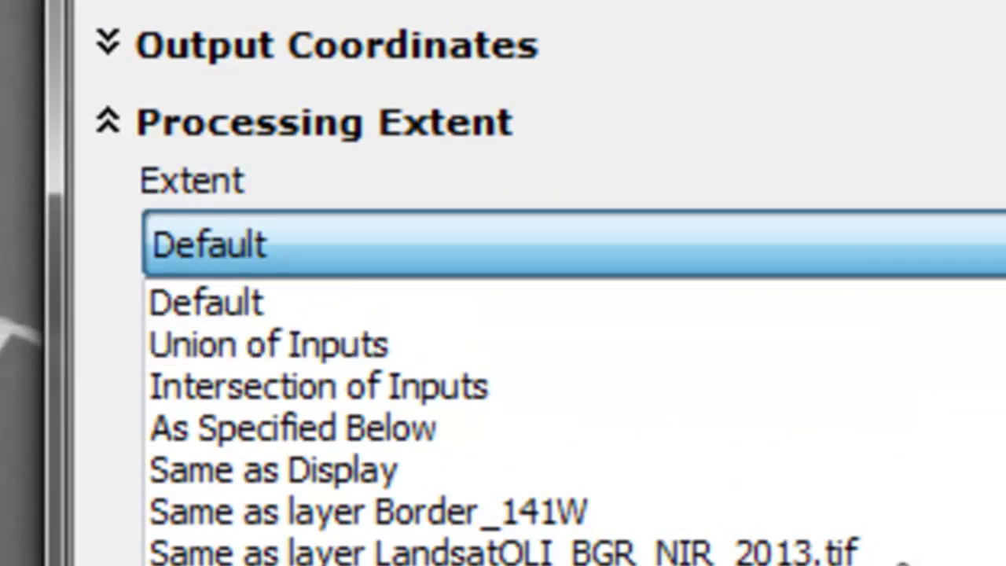
pyautogui.click(849, 565)
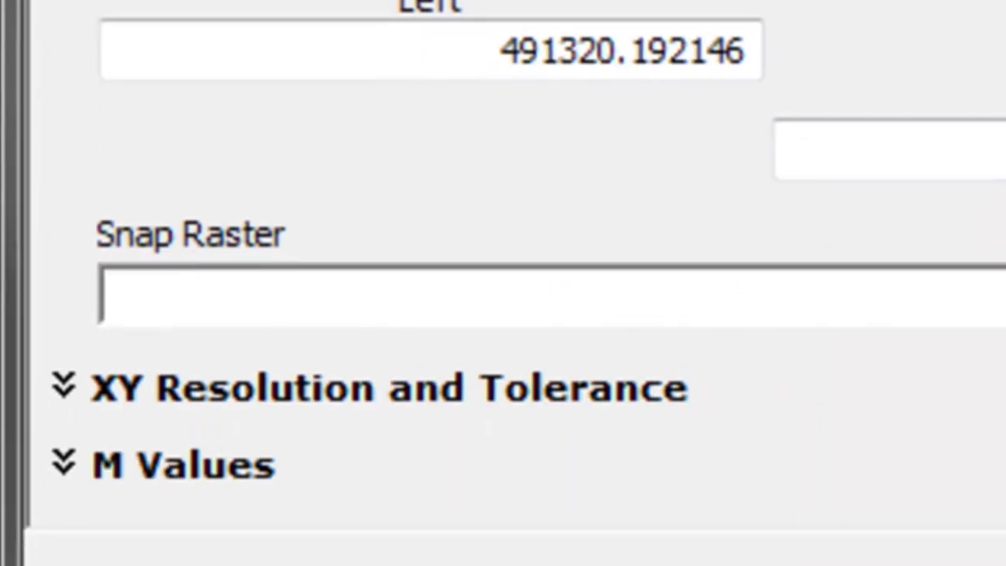
pyautogui.click(1002, 288)
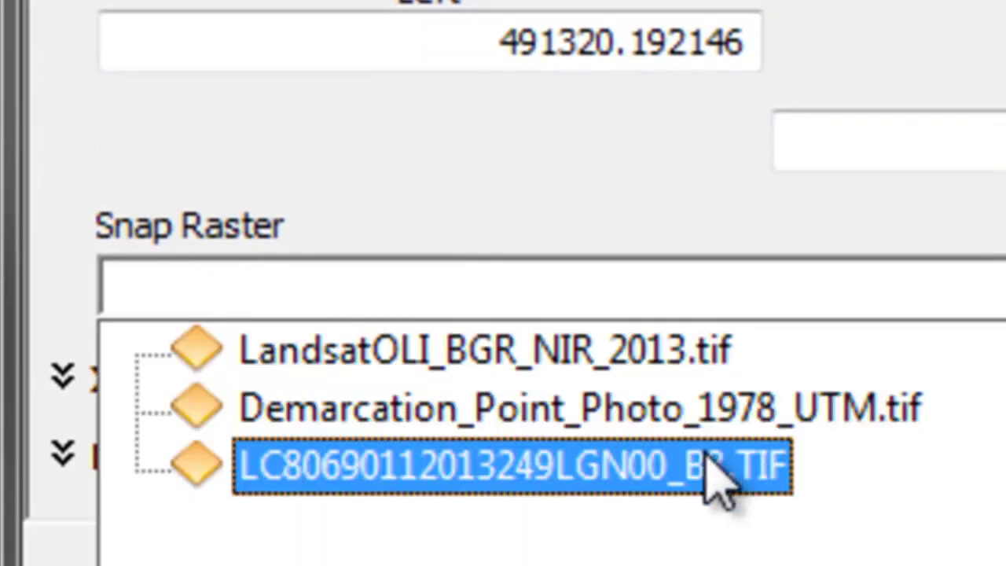
pyautogui.click(709, 455)
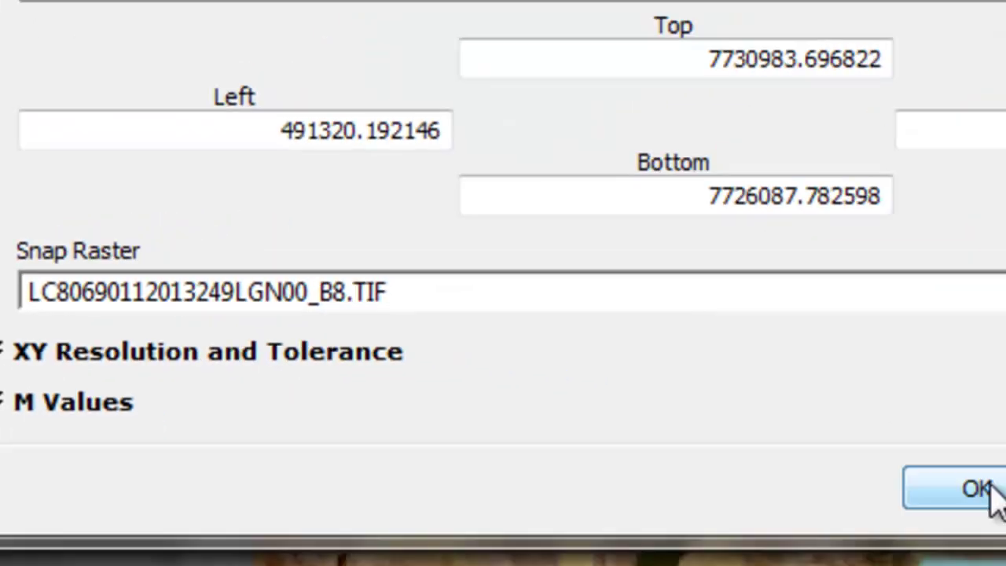
pyautogui.click(988, 485)
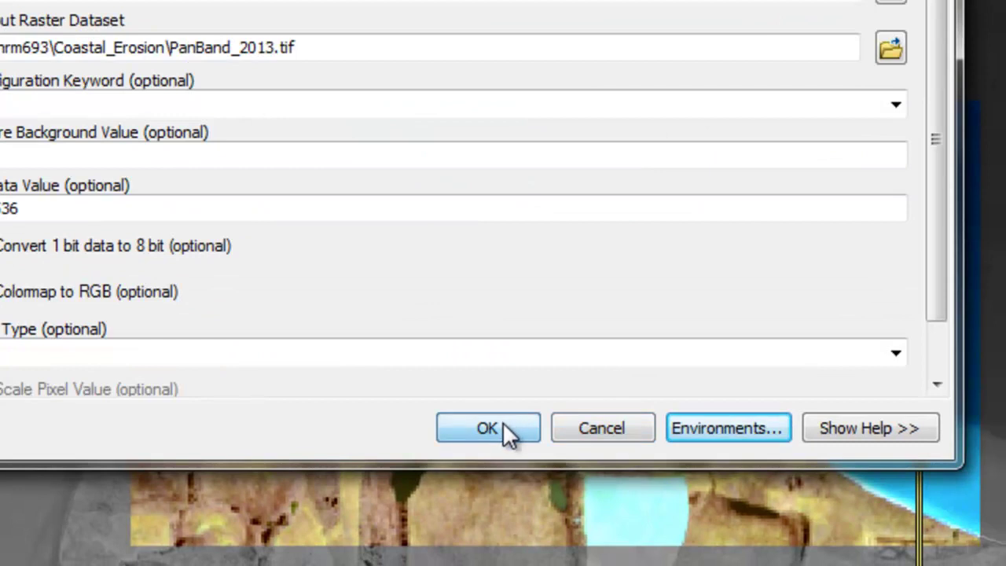
pyautogui.click(502, 422)
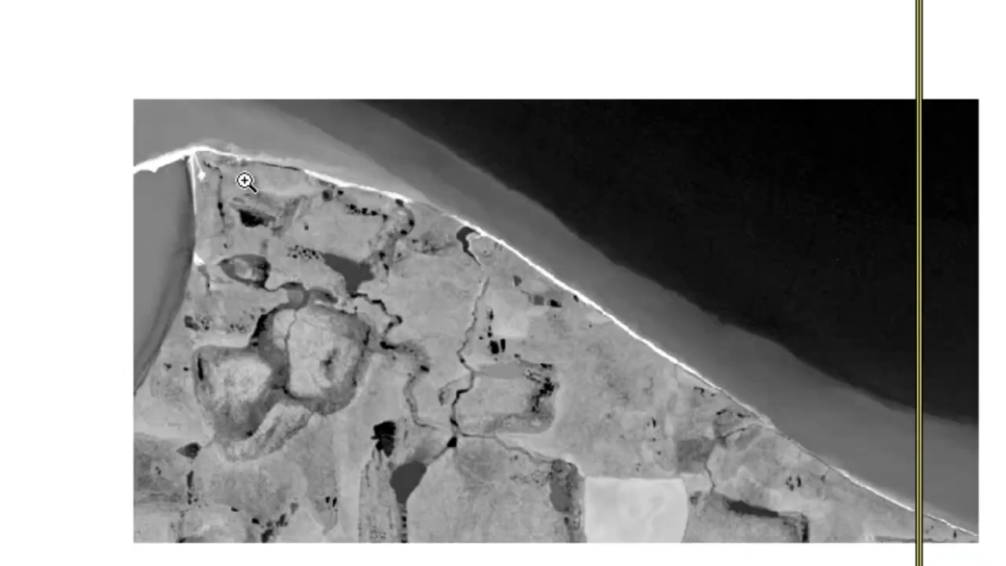
# - For the pan-sharpened raster dataset, set the input raster to LandsatOLI_BGR_NIR_2013.tif and the panchromatic image to PanBand_2013.tif
pyautogui.moveTo(168, 141); pyautogui.dragTo(253, 227)
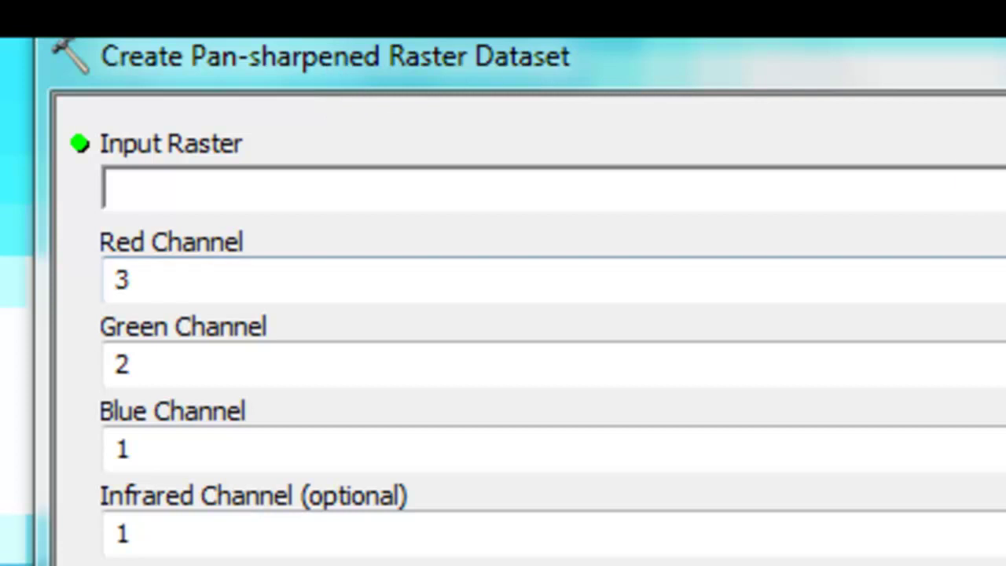
pyautogui.click(1005, 189)
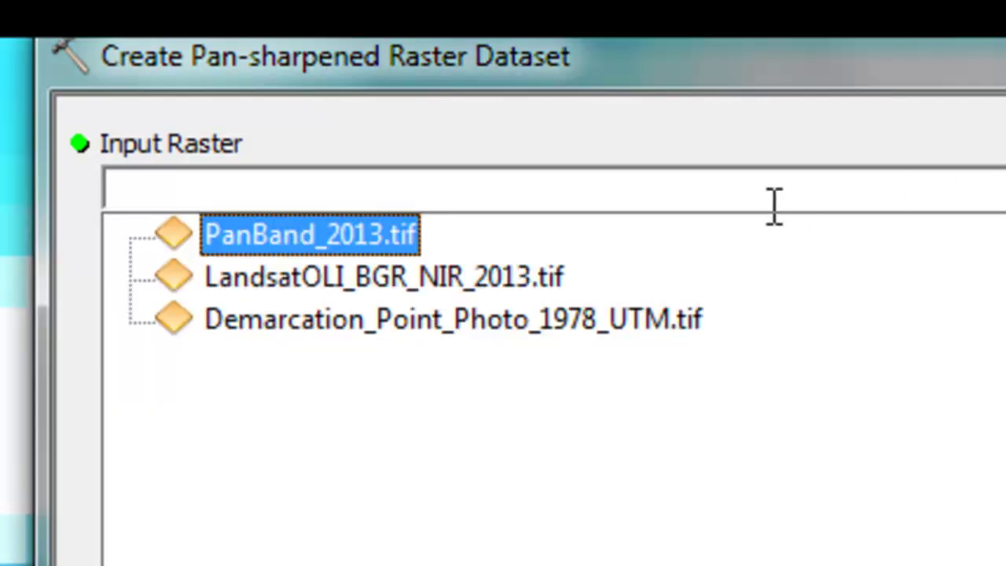
pyautogui.click(464, 279)
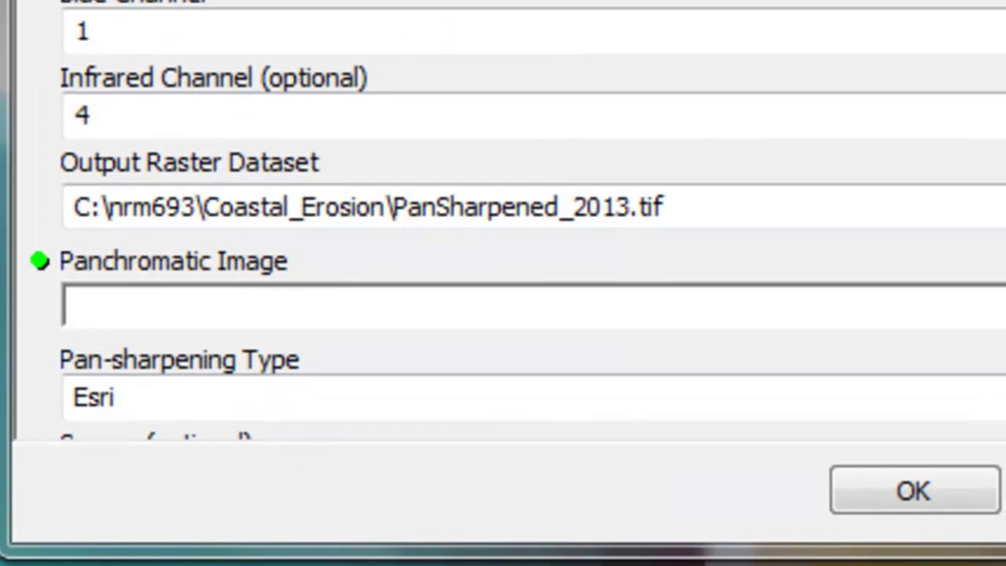
pyautogui.click(1005, 307)
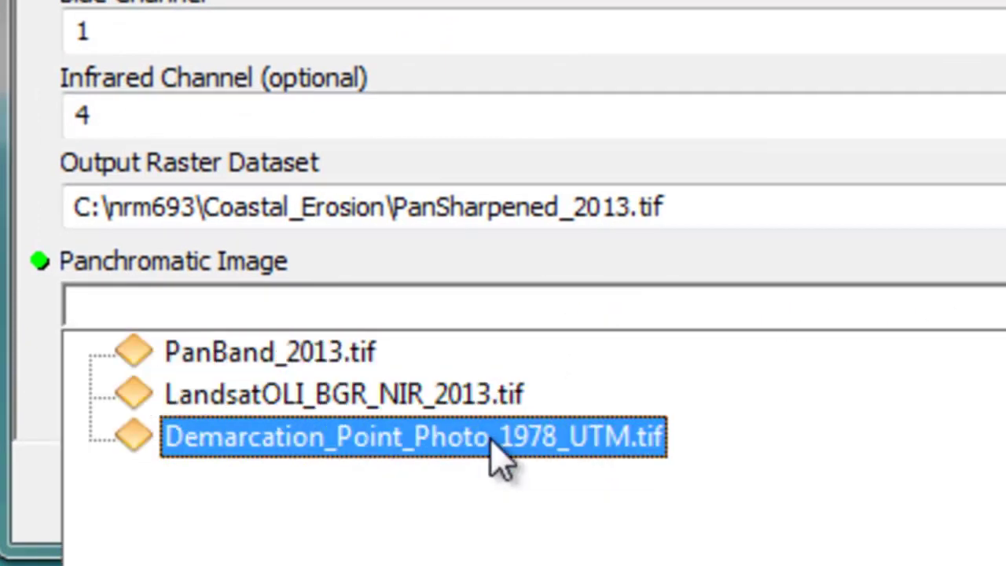
pyautogui.click(358, 354)
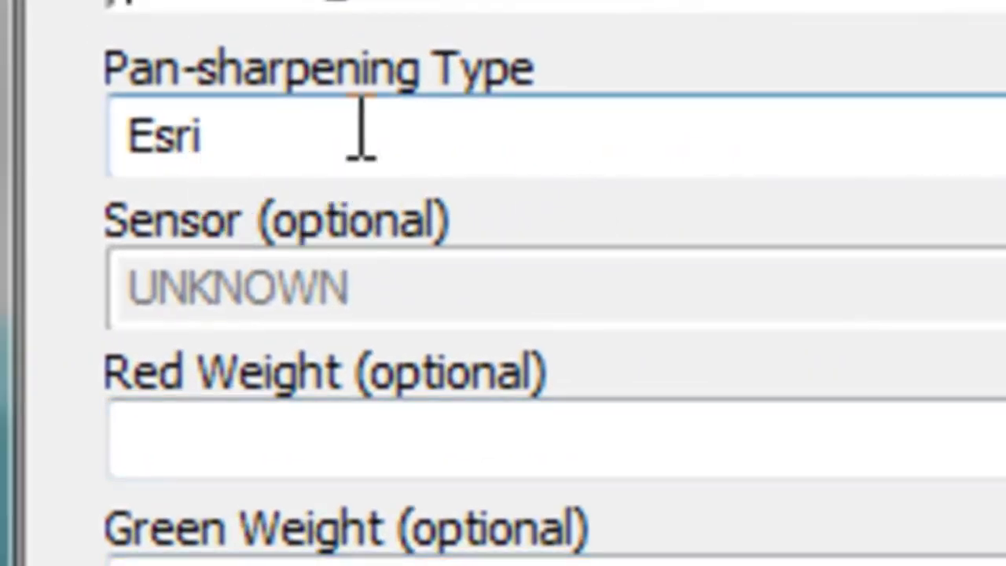
# - Select Esri as the pan-sharpening type for the new raster dataset
pyautogui.click(1002, 135)
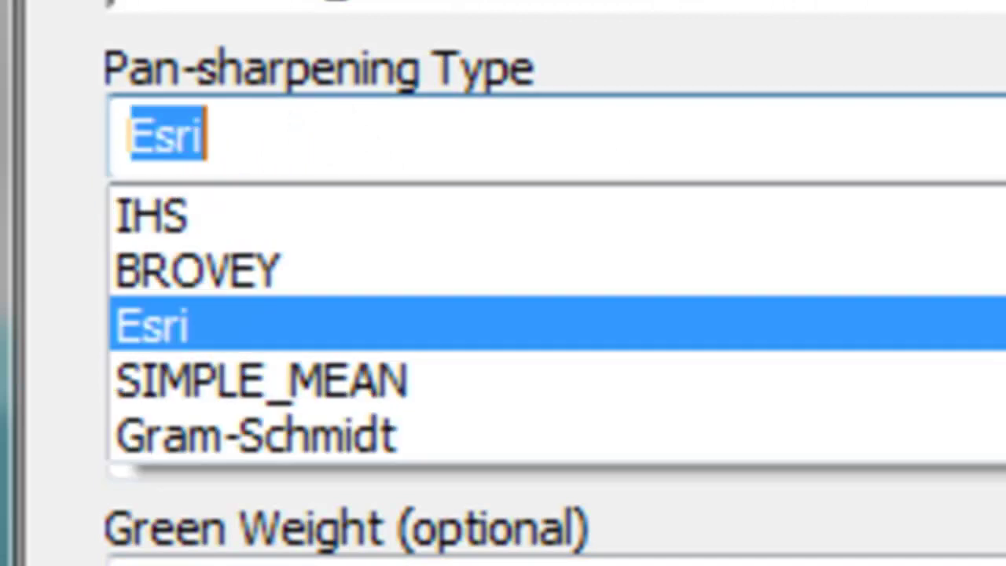
pyautogui.click(168, 337)
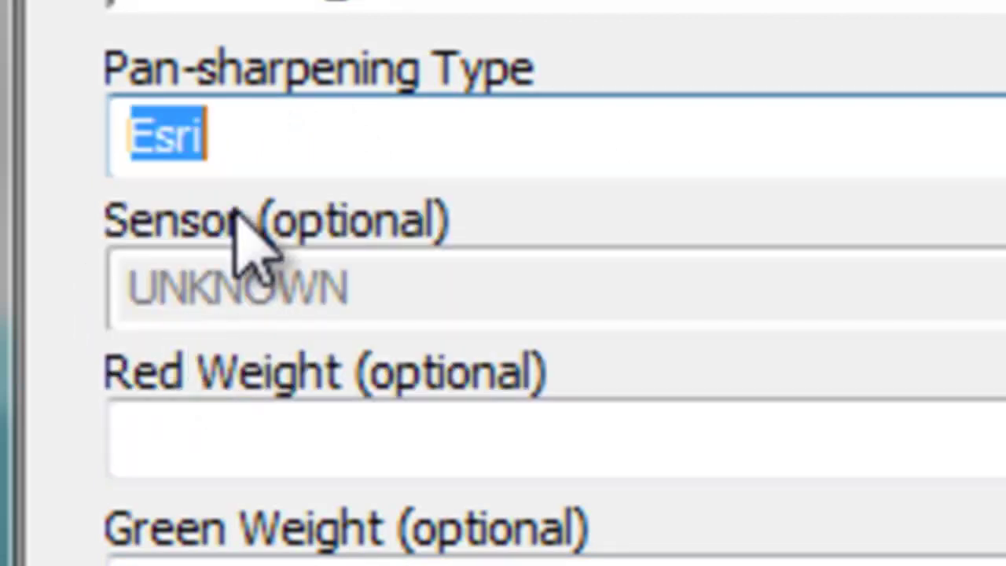
pyautogui.click(240, 159)
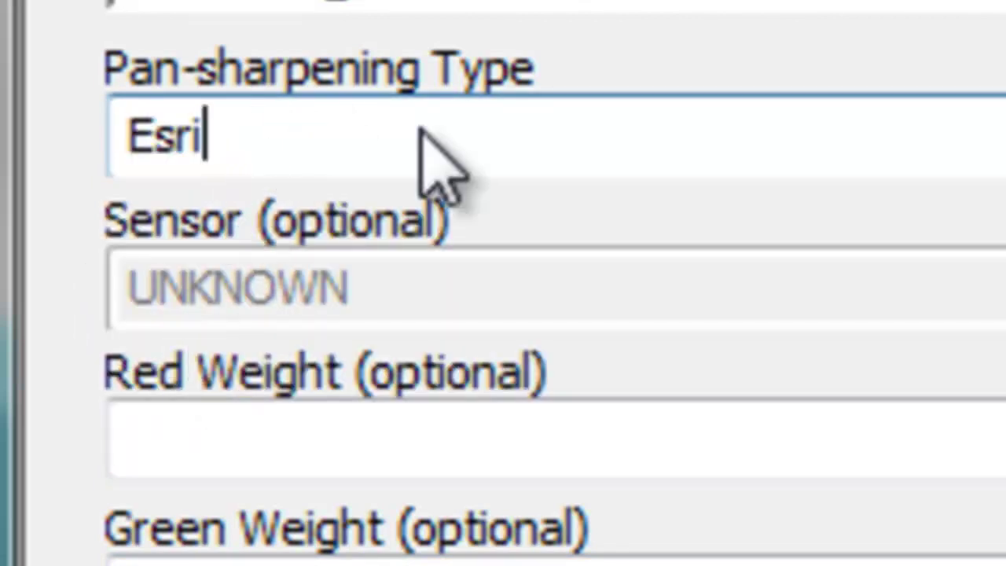